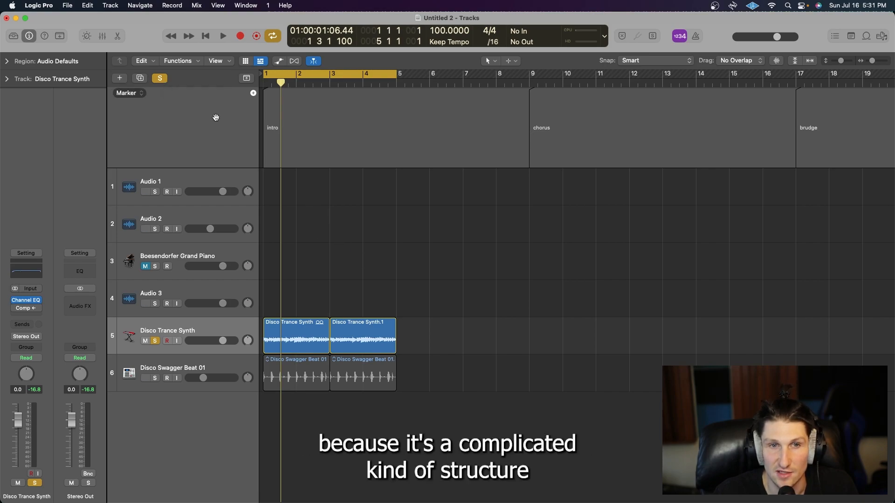
# Step: Turn off solo mode and hide the global tracks above the arrangement
pyautogui.click(160, 79)
pyautogui.press('g')
pyautogui.scroll(-3, 291, 207)
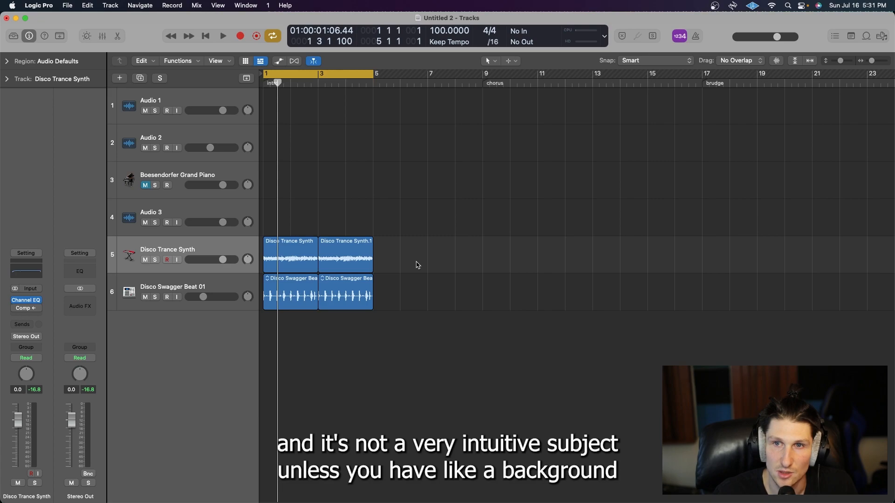
pyautogui.scroll(4, 416, 266)
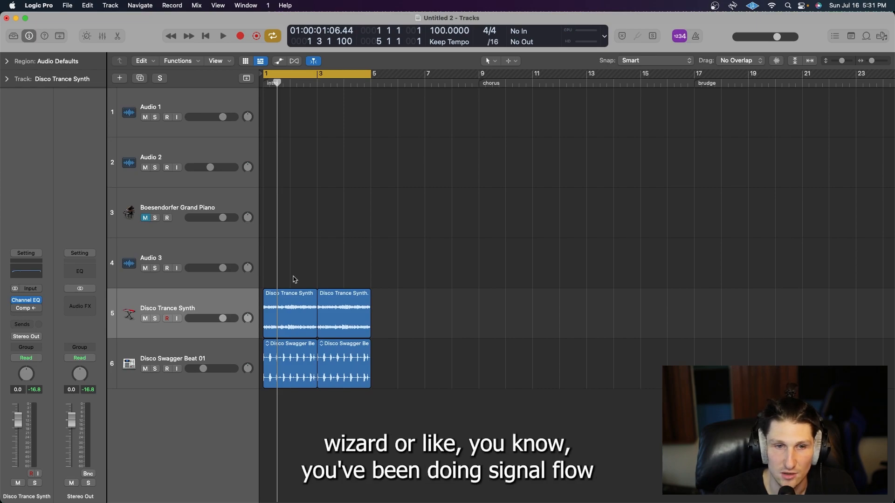
# Step: Delete the Audio 1, Audio 2, Boesendorfer Grand Piano and Audio 3 tracks, and fit the remaining regions in view
pyautogui.click(190, 254)
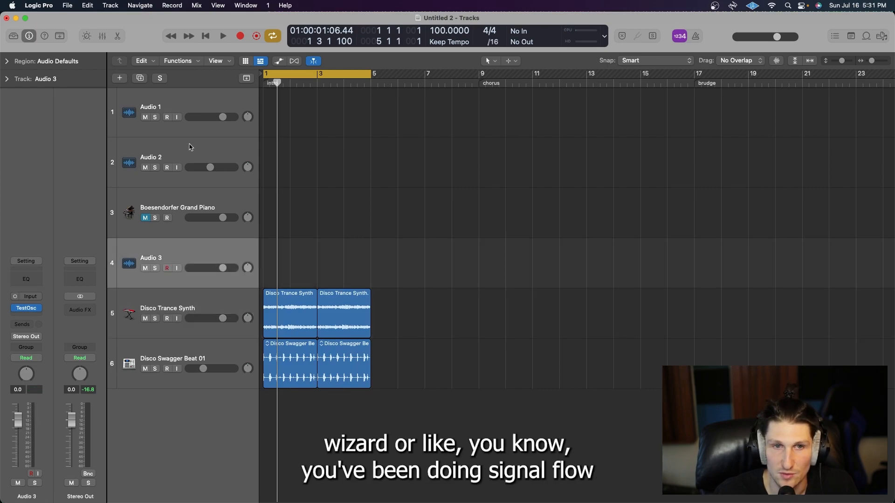
pyautogui.keyDown('shift'); pyautogui.click(186, 109); pyautogui.keyUp('shift')
pyautogui.press('super+BackSpace')
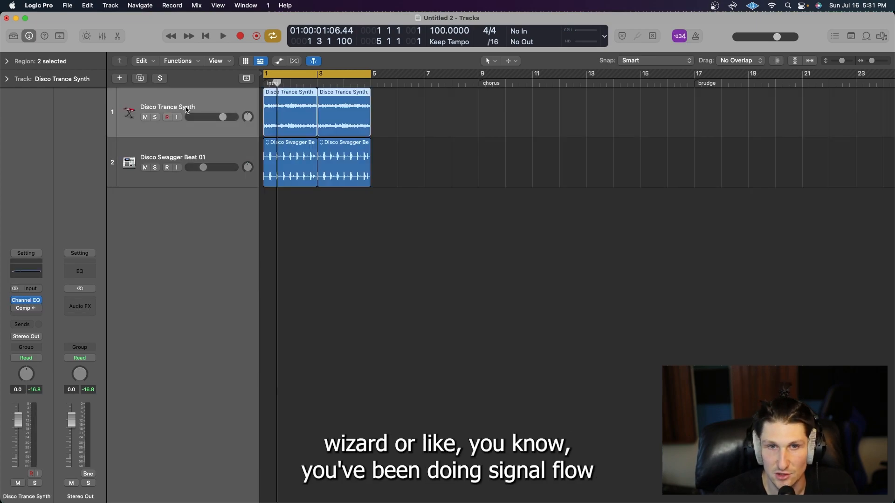
pyautogui.click(342, 252)
pyautogui.press('z')
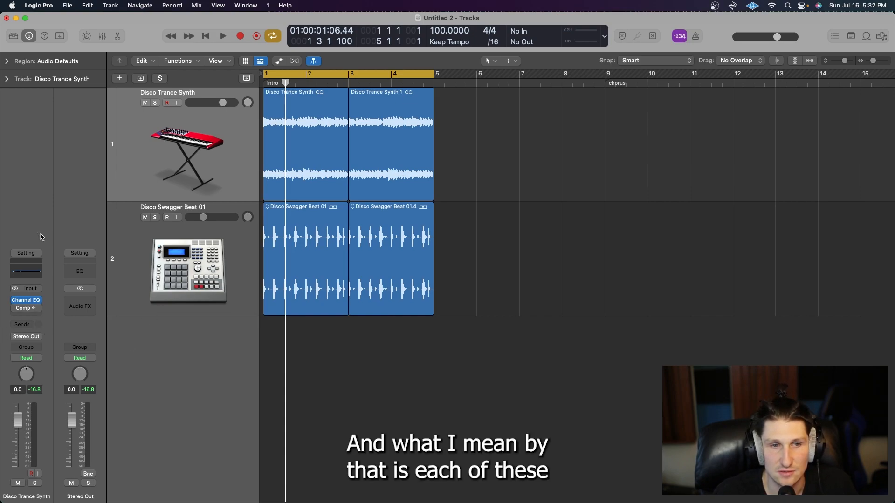
# Step: Review the input and send options on the Disco Trance Synth channel strip without changing them
pyautogui.click(182, 175)
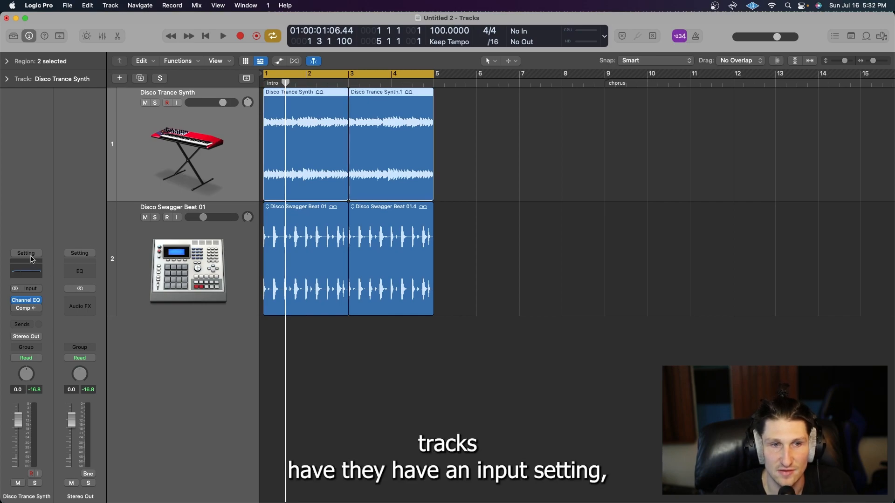
pyautogui.click(35, 289)
pyautogui.moveTo(46, 302)
pyautogui.click(54, 343)
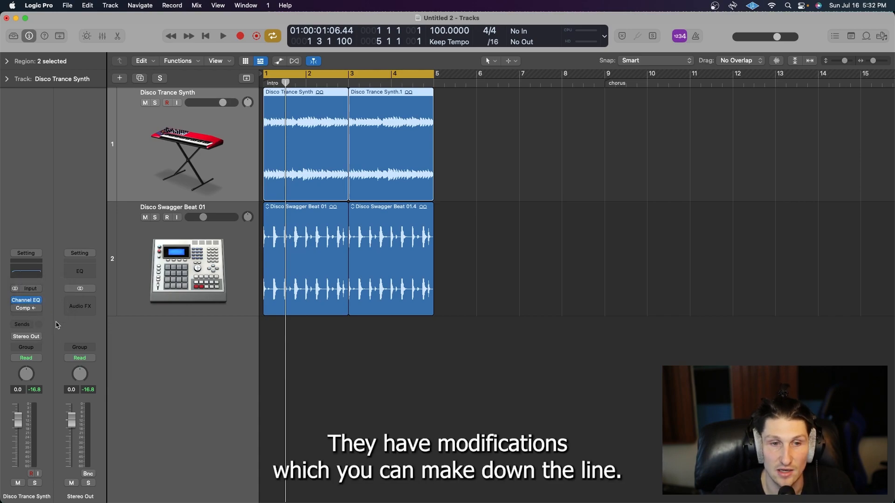
pyautogui.click(22, 326)
pyautogui.moveTo(39, 340)
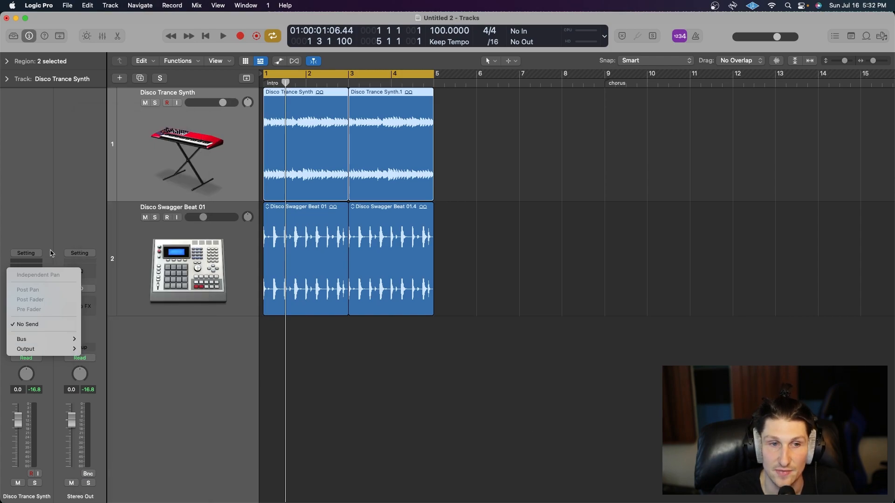
pyautogui.click(50, 250)
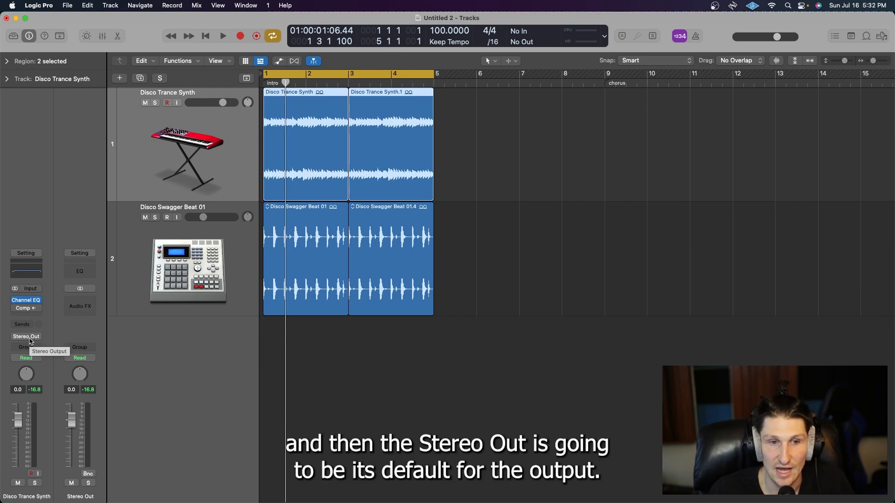
# Step: Compare the output and send routing options of the Disco Trance Synth channel, including their bus lists
pyautogui.click(30, 338)
pyautogui.moveTo(51, 369)
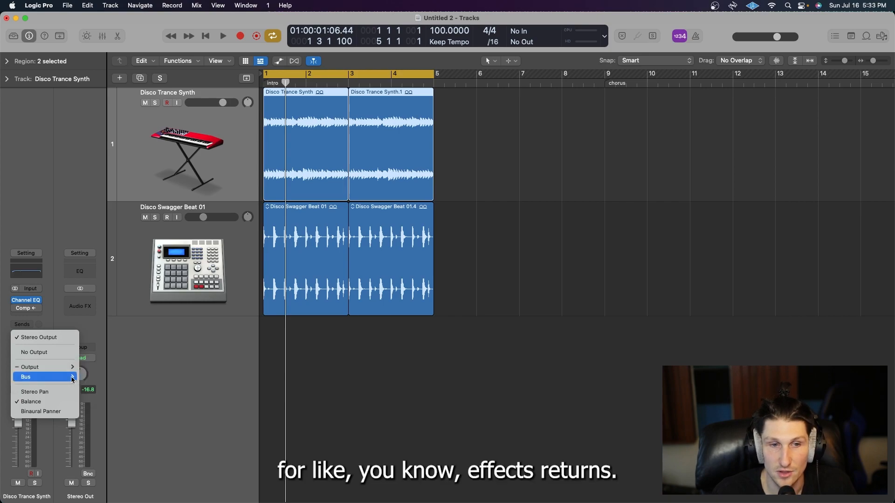
pyautogui.moveTo(73, 379)
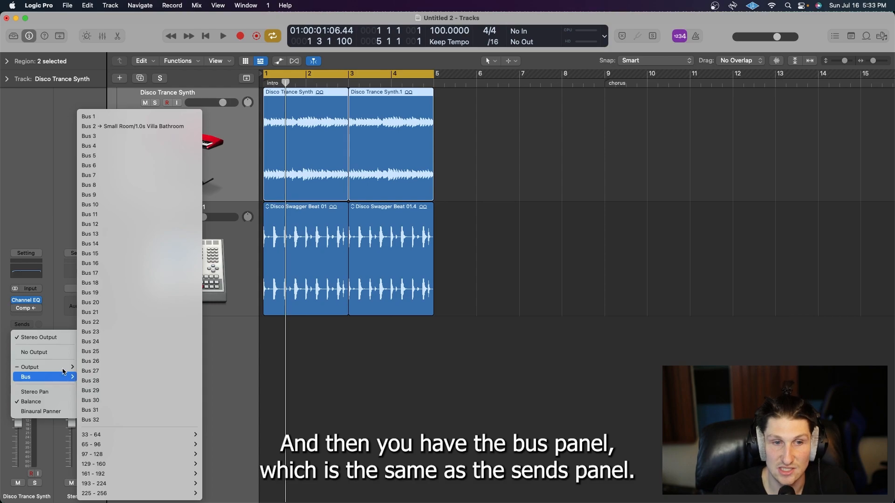
pyautogui.click(25, 327)
pyautogui.click(25, 326)
pyautogui.moveTo(43, 341)
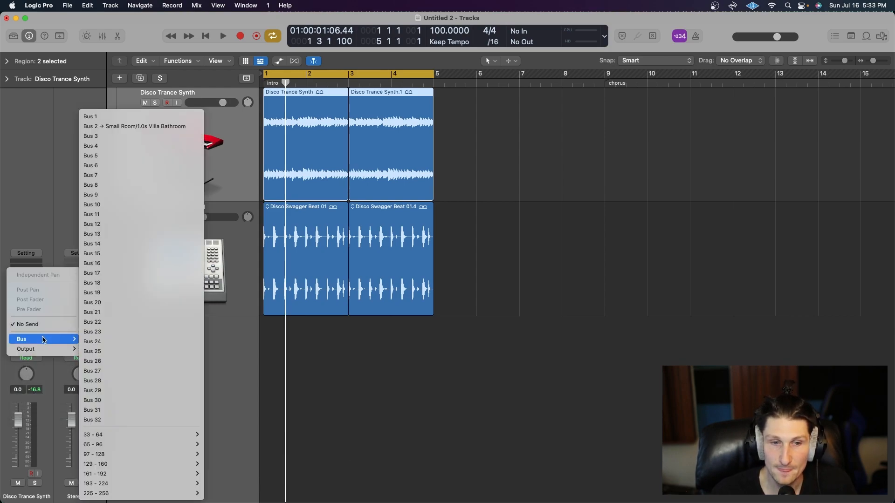
pyautogui.moveTo(129, 495)
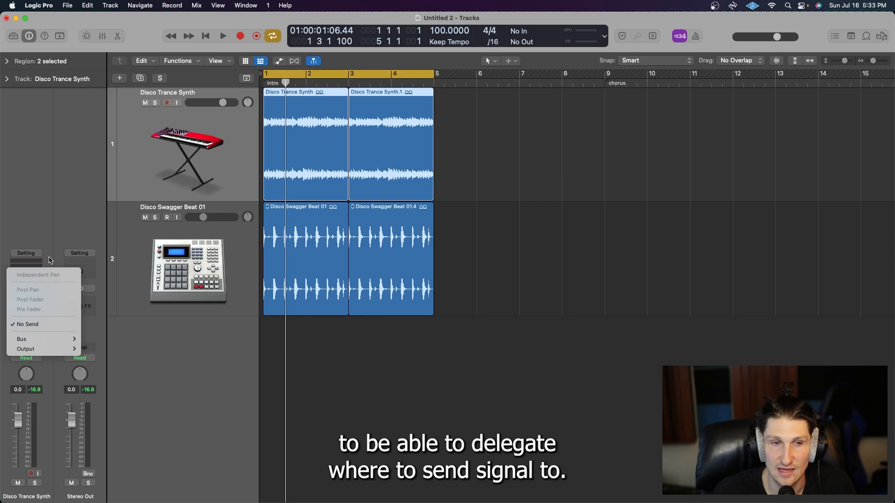
pyautogui.click(46, 251)
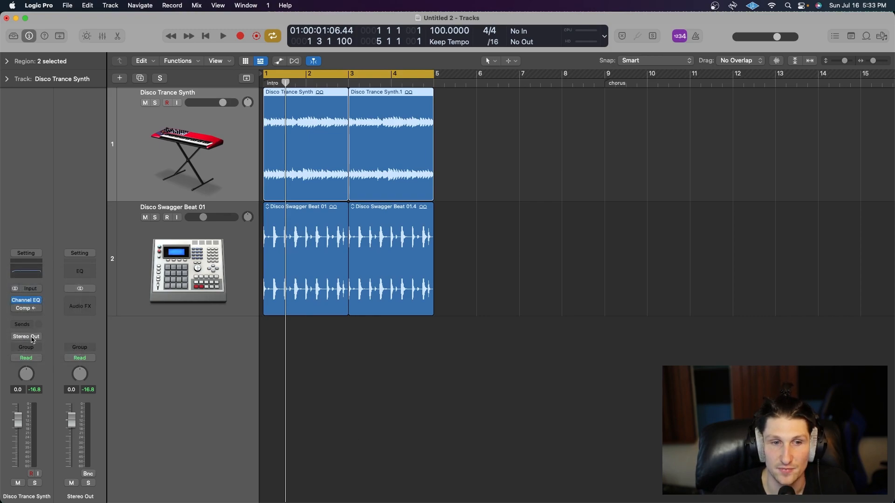
pyautogui.click(31, 337)
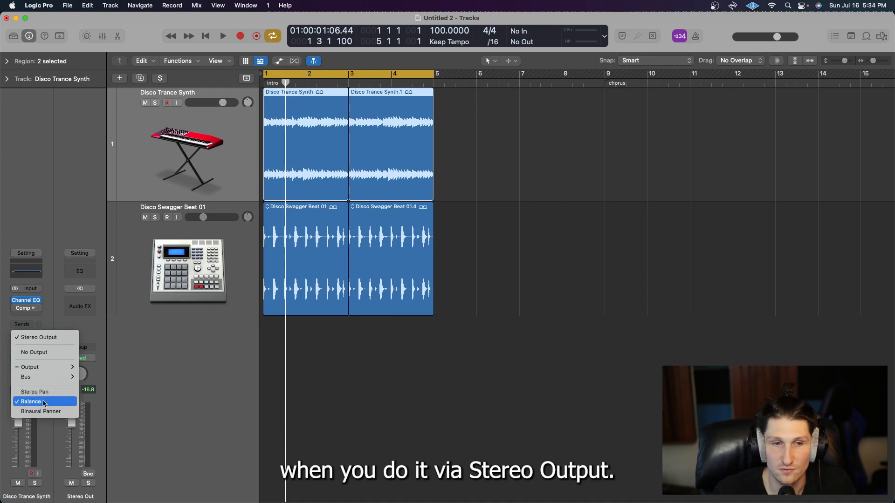
pyautogui.click(59, 321)
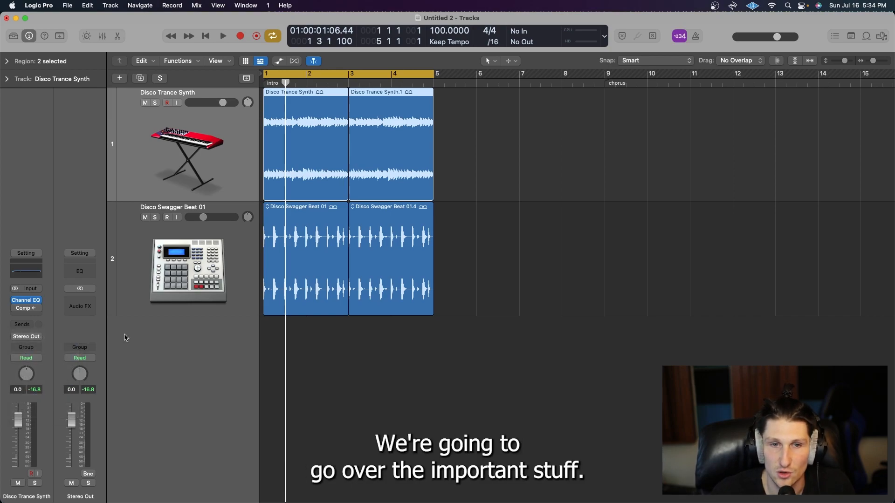
# Step: Create two new tracks with duplicate settings of the Disco Swagger Beat 01 track
pyautogui.scroll(-3, 311, 330)
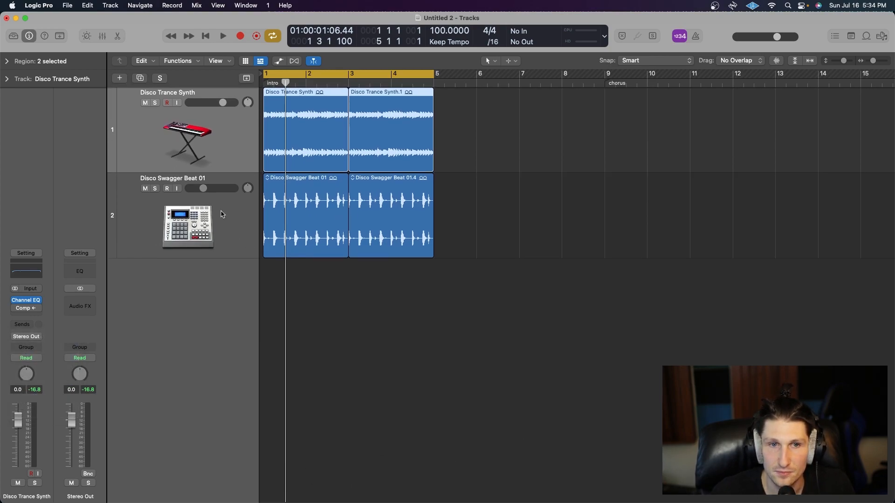
pyautogui.click(208, 228)
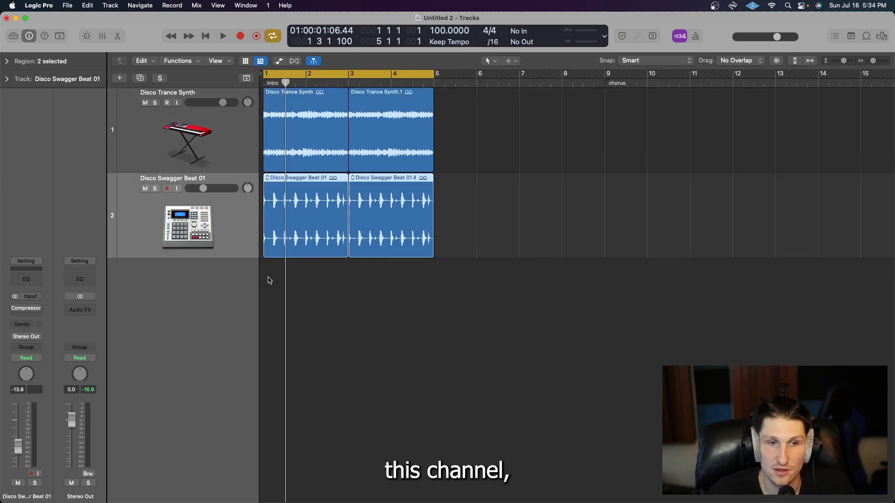
pyautogui.press('super+d')
pyautogui.press('super+d')
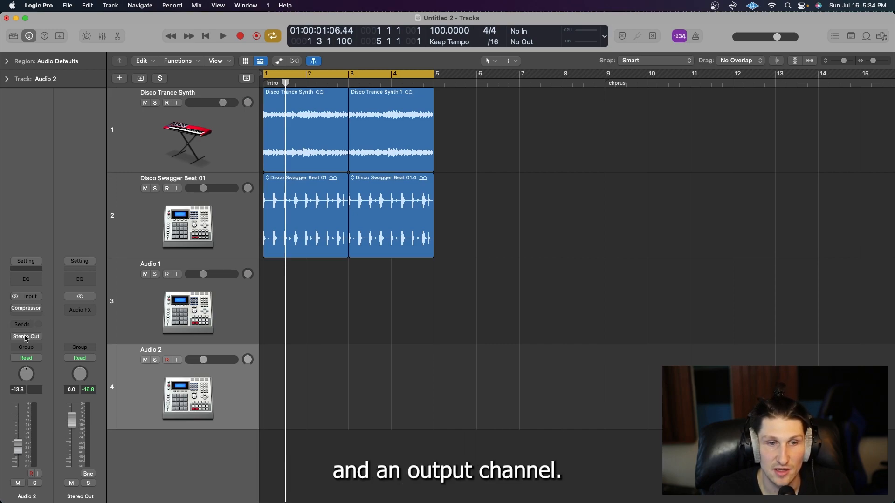
# Step: Open the mixer and route the Disco Trance Synth channel's output to Bus 10
pyautogui.press('x')
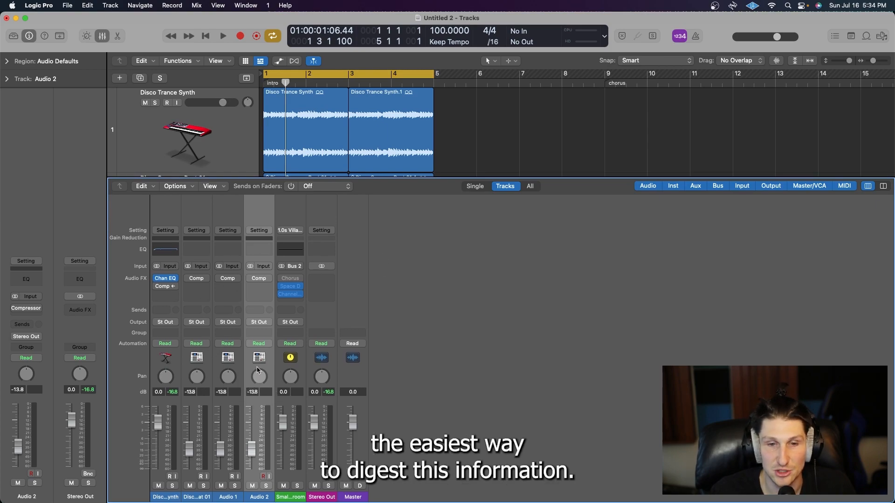
pyautogui.press('x')
pyautogui.press('x')
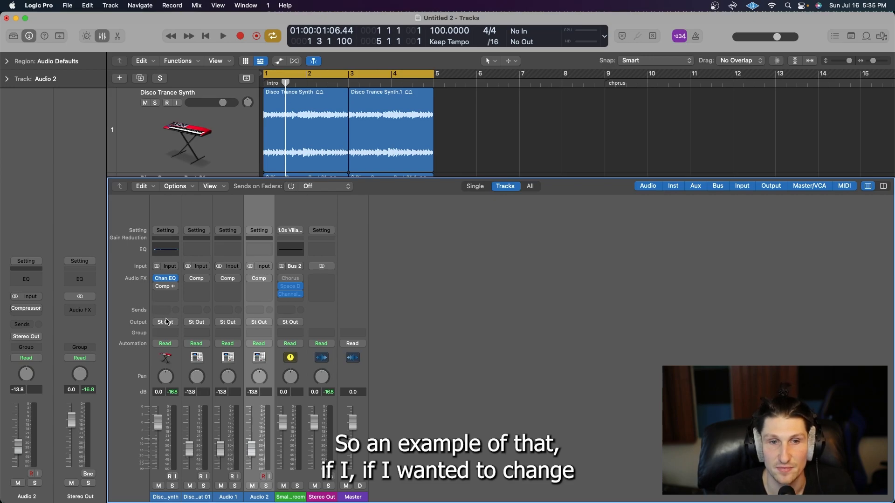
pyautogui.click(167, 322)
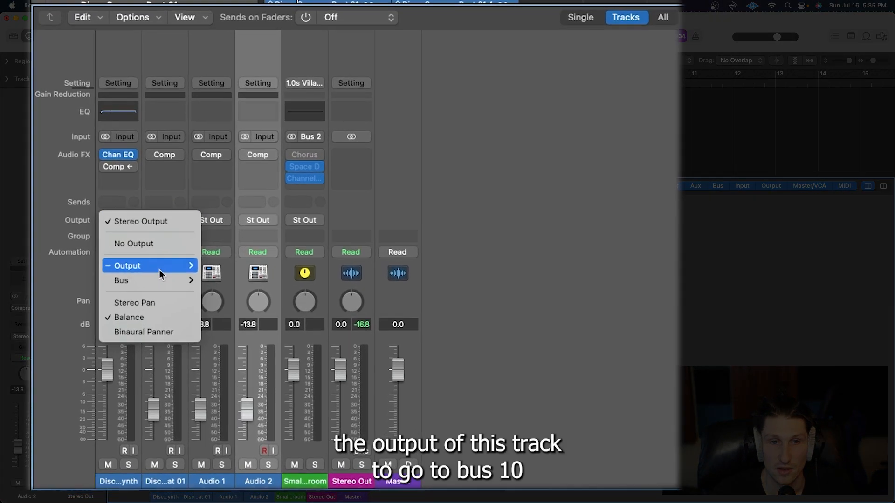
pyautogui.moveTo(194, 364)
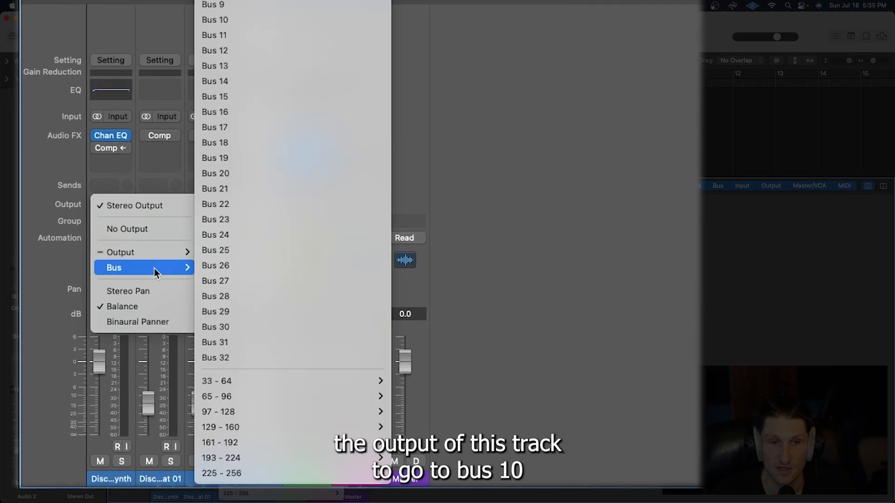
pyautogui.click(250, 20)
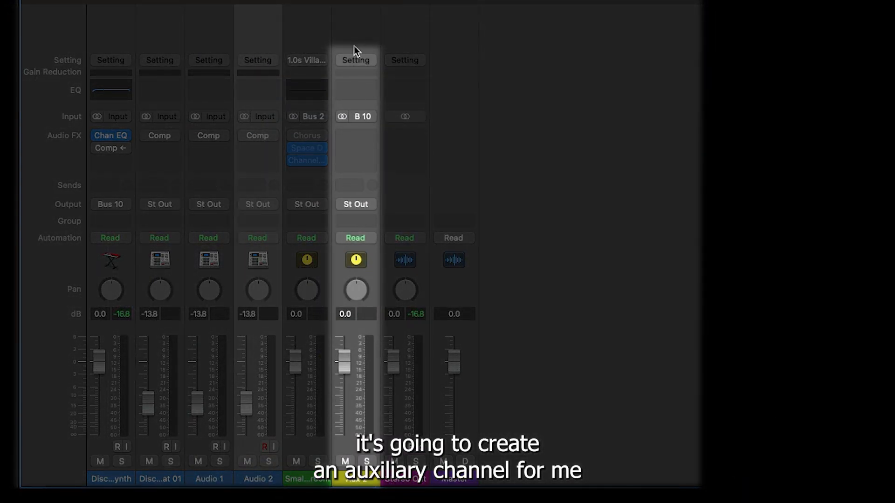
pyautogui.click(354, 46)
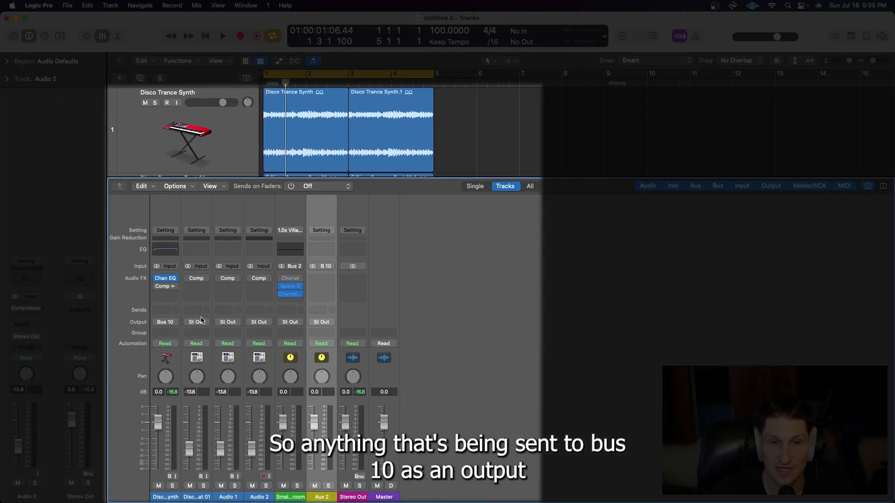
# Step: Route the Disco Swagger Beat 01 channel's output to Bus 10
pyautogui.click(201, 321)
pyautogui.moveTo(219, 363)
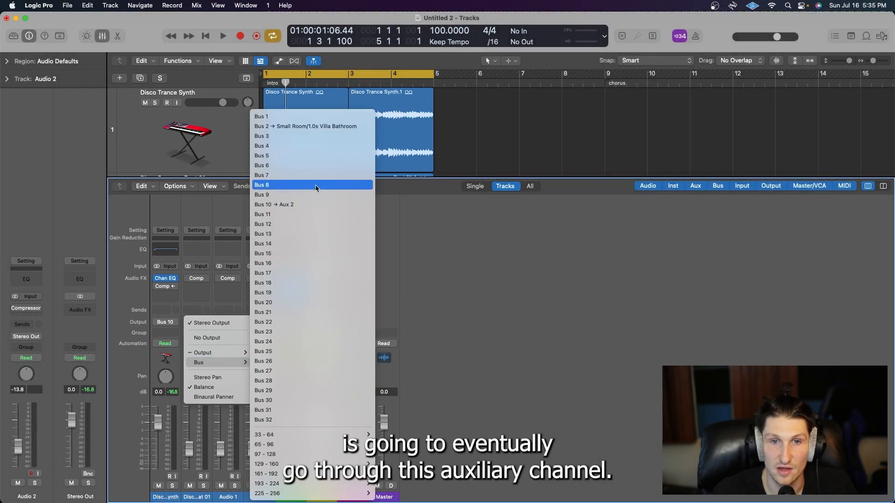
pyautogui.click(304, 205)
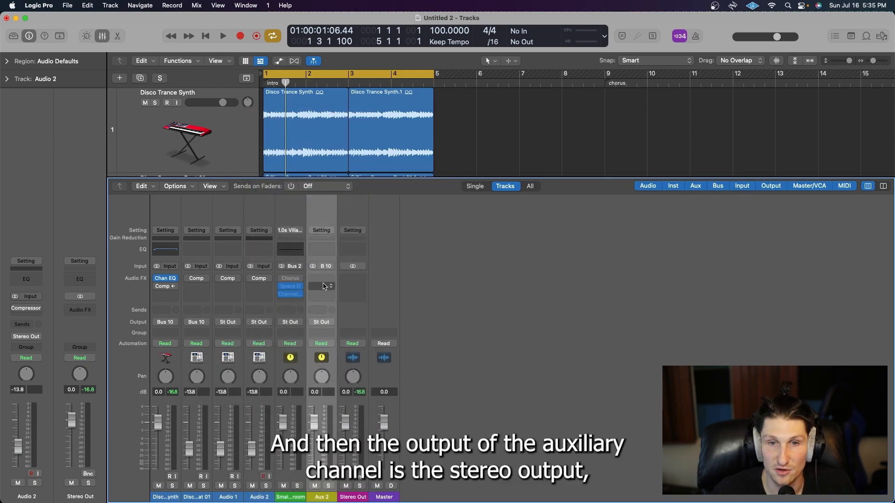
# Step: Review the bus destinations available for the output of the auxiliary channel fed by Bus 10
pyautogui.click(322, 322)
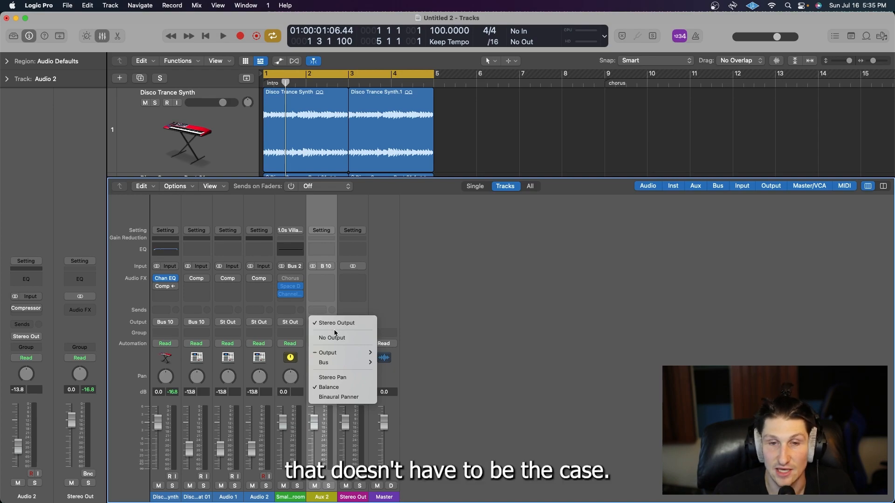
pyautogui.moveTo(337, 363)
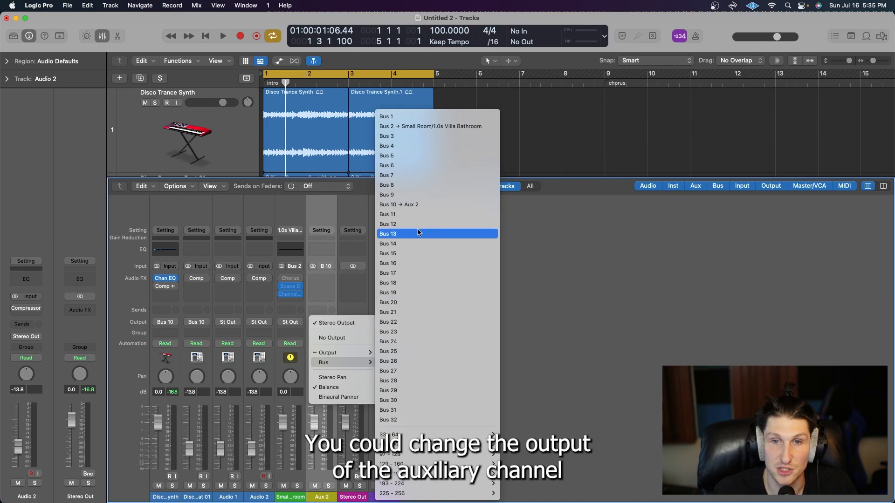
pyautogui.click(605, 249)
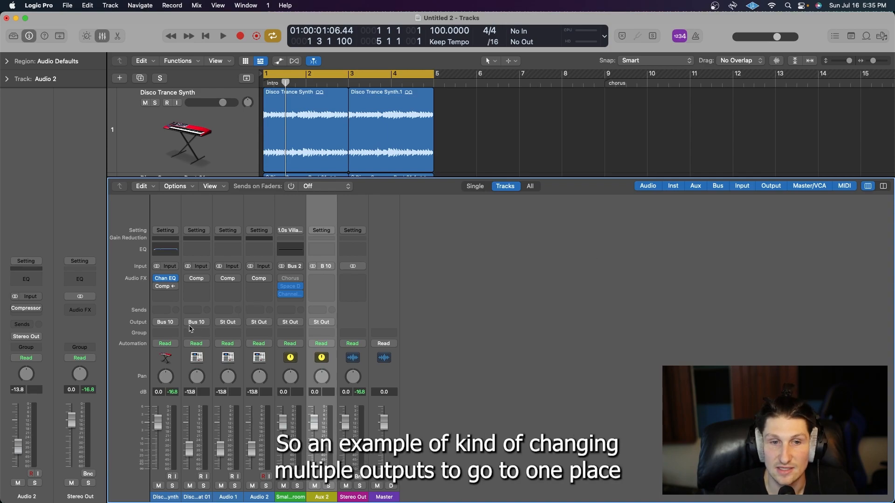
# Step: Insert a Distortion plug-in on the Aux 2 channel fed by Bus 10 and move its window clear of the channel strips
pyautogui.moveTo(166, 218); pyautogui.dragTo(198, 249)
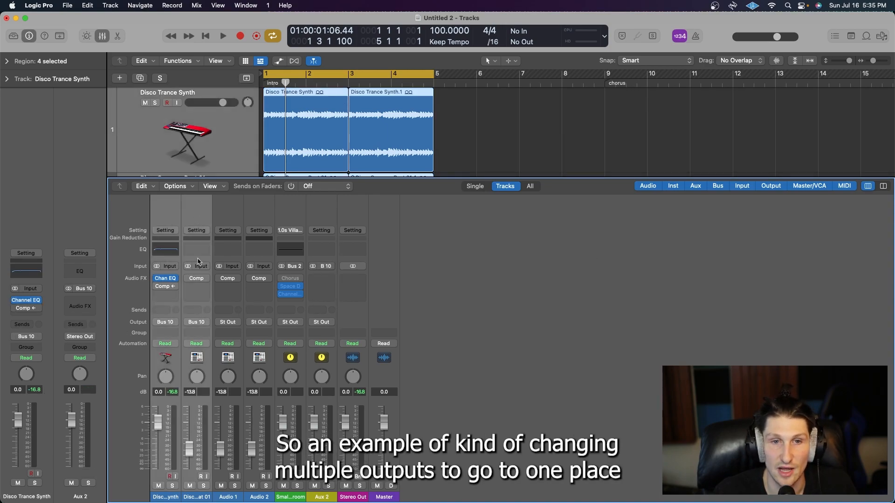
pyautogui.click(321, 212)
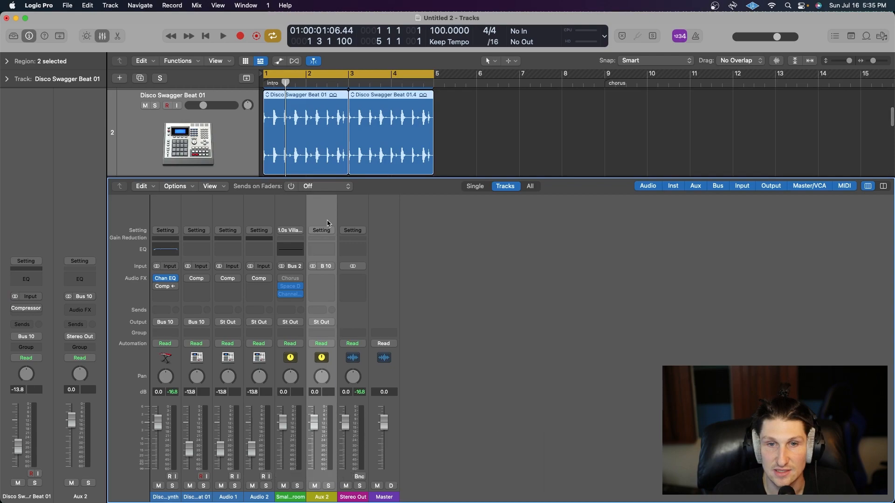
pyautogui.click(324, 279)
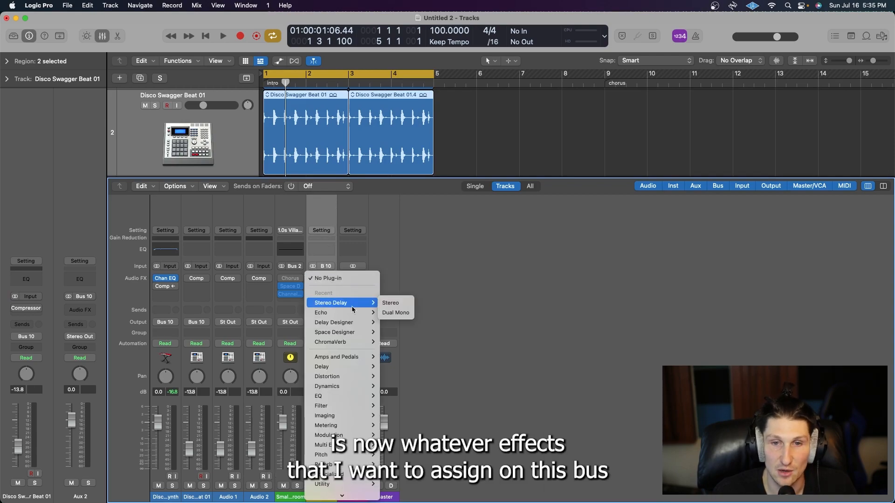
pyautogui.moveTo(358, 347)
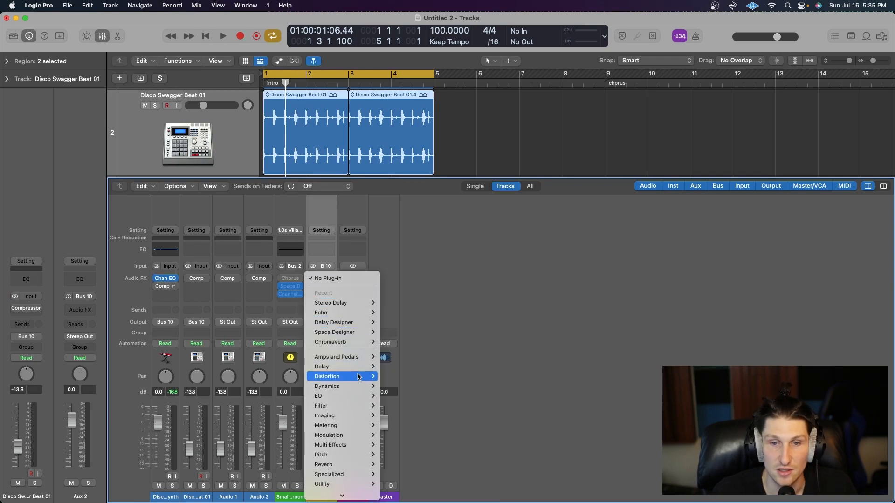
pyautogui.moveTo(358, 376)
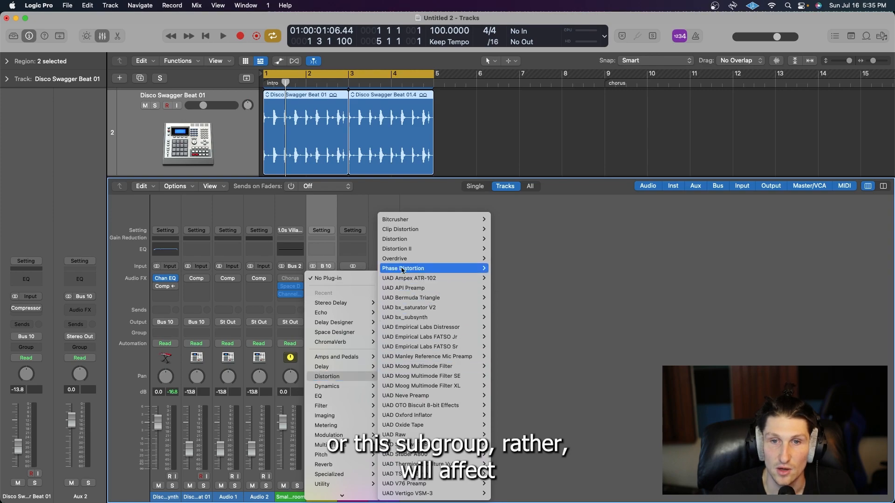
pyautogui.click(503, 239)
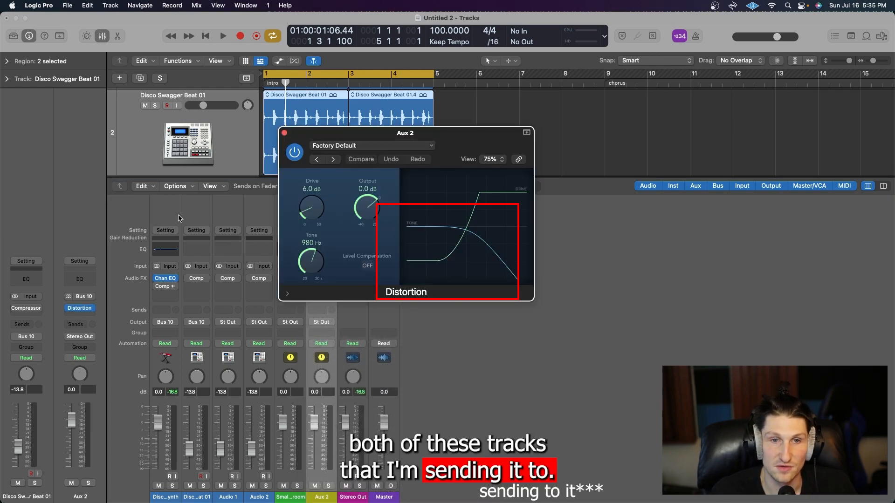
pyautogui.moveTo(480, 157); pyautogui.dragTo(693, 214)
# Step: Hide the plug-in window and mixer to check the Disco Swagger Beat 01 track's output routing, and bring the mixer back
pyautogui.scroll(-3, 246, 136)
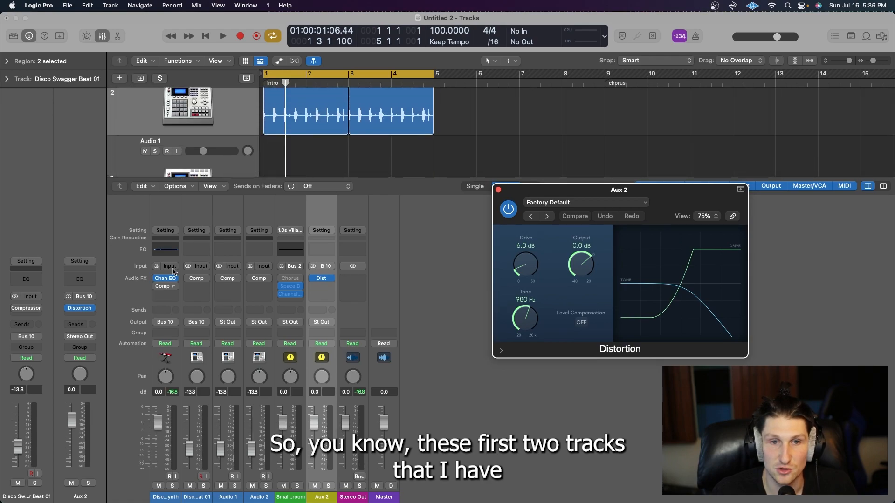
pyautogui.press('v')
pyautogui.press('c')
pyautogui.press('x')
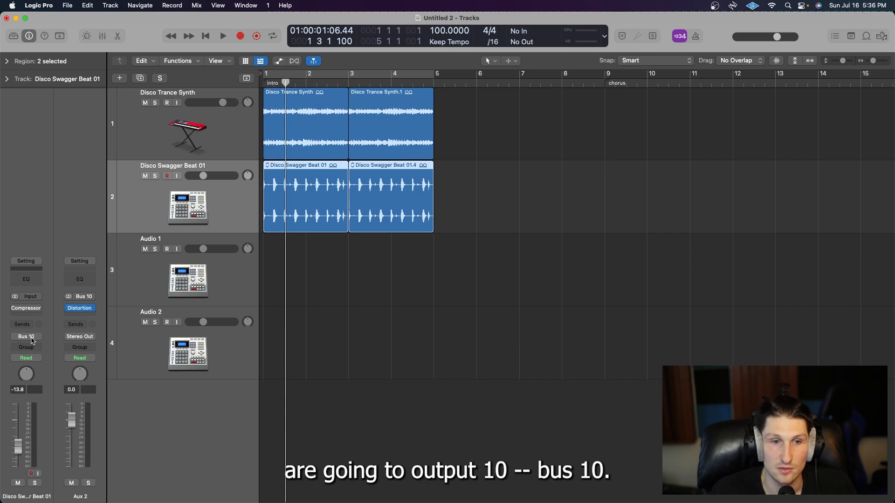
pyautogui.press('x')
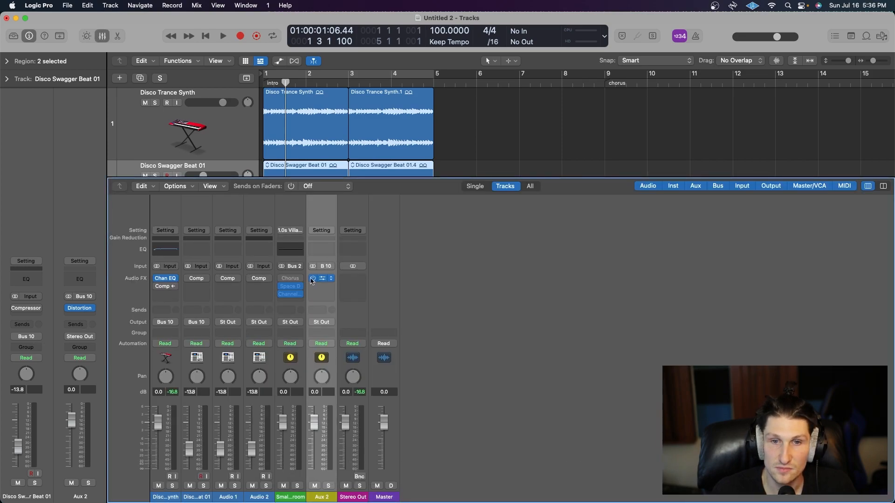
# Step: Set the Aux 2 Distortion drive to 2.0 dB and audition the tracks with cycle mode on
pyautogui.click(322, 279)
pyautogui.moveTo(659, 195); pyautogui.dragTo(665, 201)
pyautogui.press('c')
pyautogui.moveTo(545, 256); pyautogui.dragTo(534, 284)
pyautogui.press('space')
pyautogui.press('space')
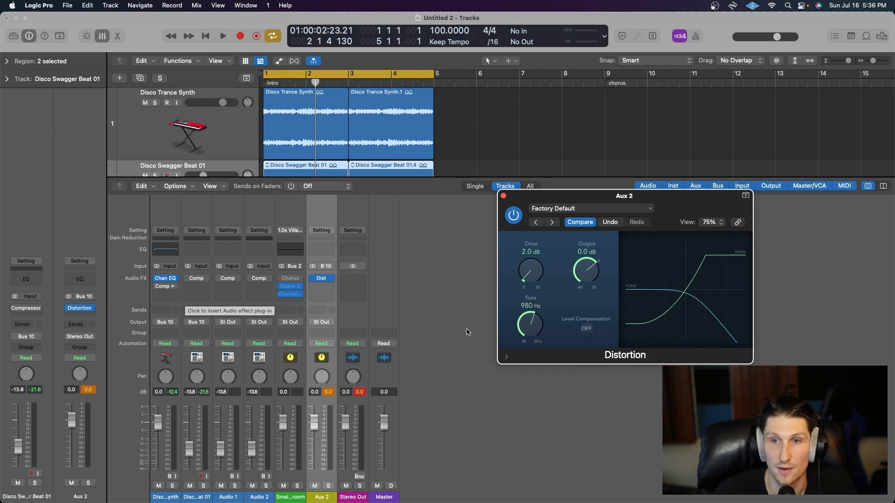
pyautogui.click(503, 196)
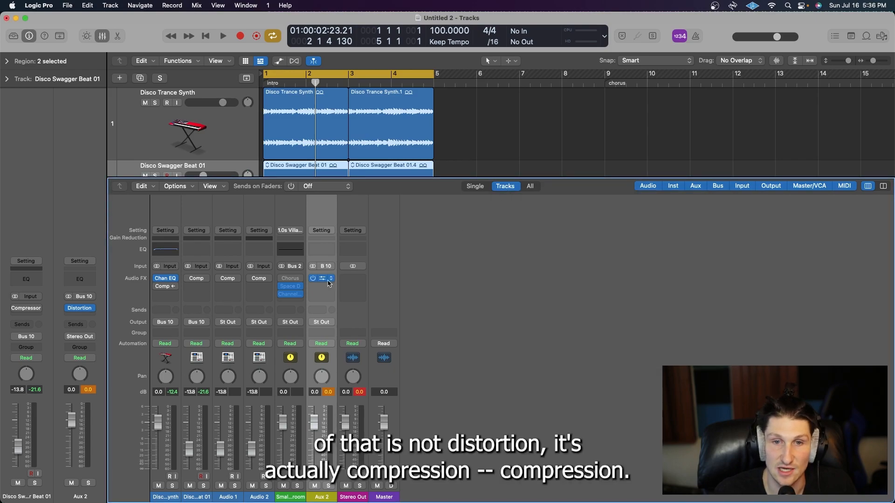
# Step: Replace the Distortion on the Aux 2 channel with a stereo Compressor
pyautogui.click(330, 279)
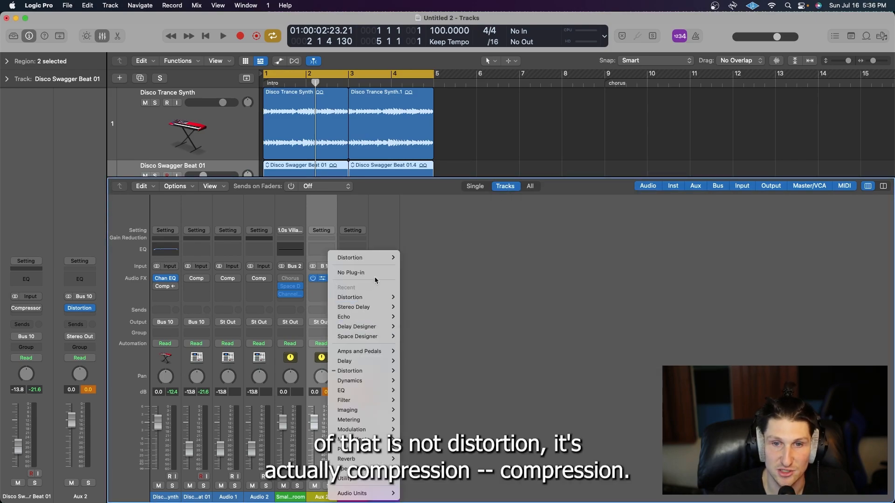
pyautogui.moveTo(361, 381)
pyautogui.moveTo(442, 21)
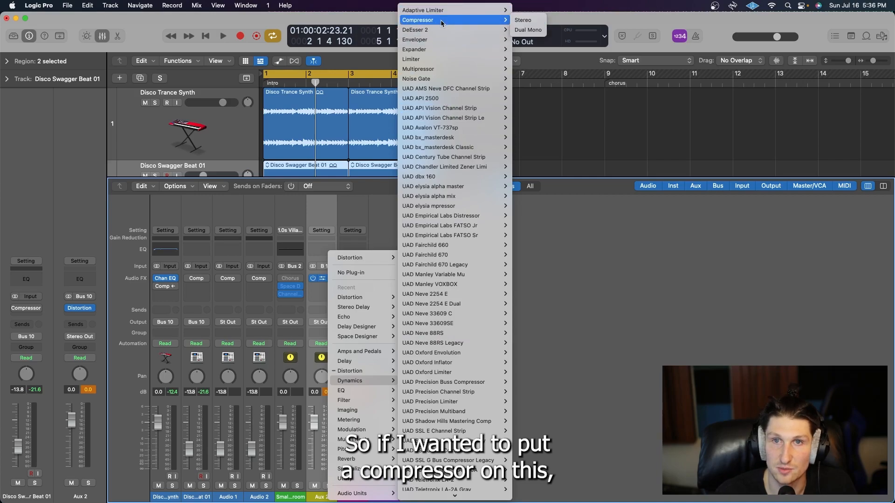
pyautogui.click(523, 20)
pyautogui.moveTo(551, 139); pyautogui.dragTo(669, 122)
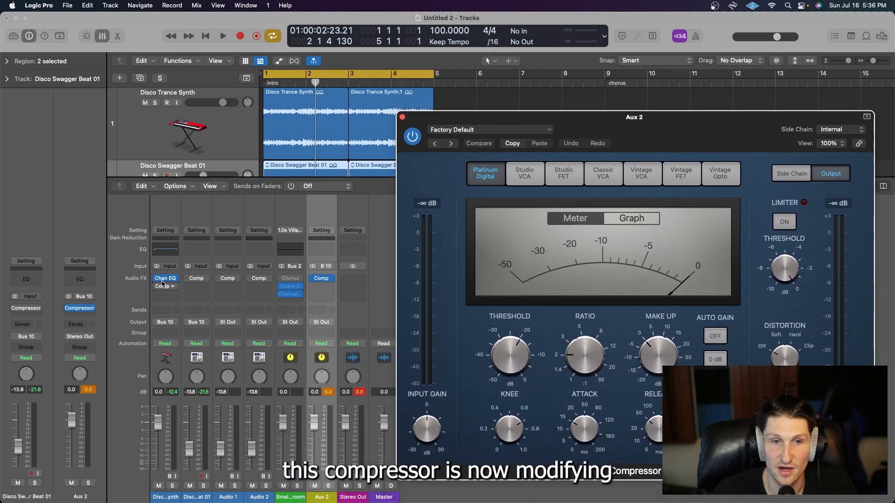
# Step: Play the project while lowering the Aux 2 Compressor's threshold and setting its ratio to 2.4:1, viewing the compression in the graph display
pyautogui.click(166, 220)
pyautogui.scroll(-3, 179, 173)
pyautogui.click(181, 157)
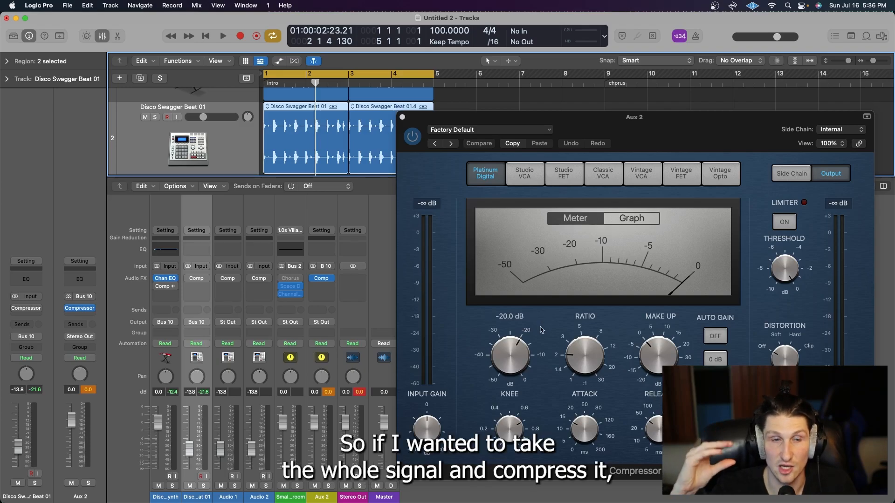
pyautogui.press('space')
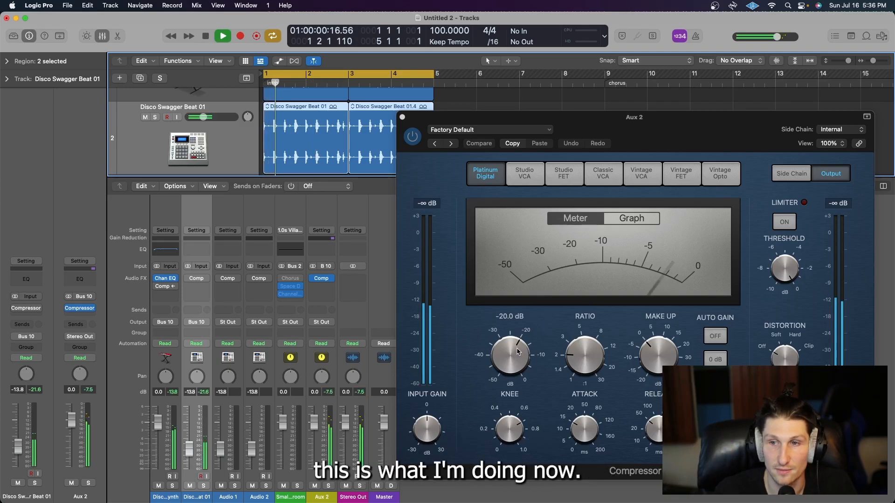
pyautogui.moveTo(517, 345); pyautogui.dragTo(517, 357)
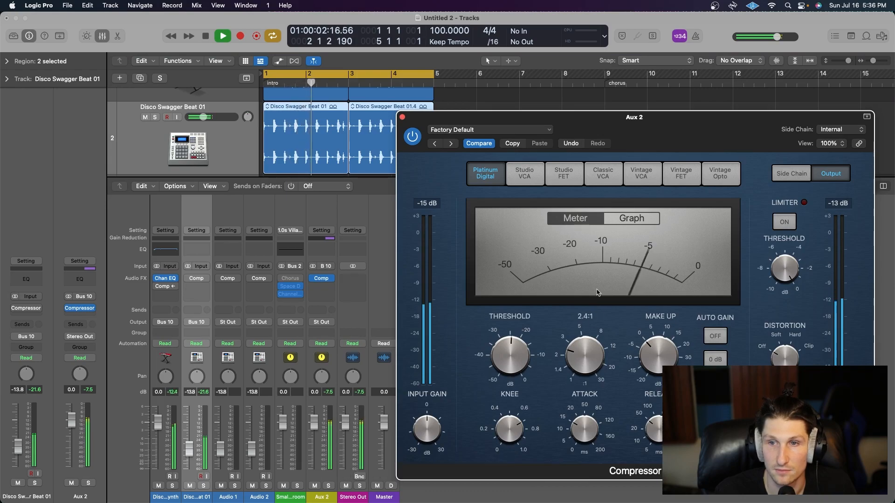
pyautogui.click(616, 221)
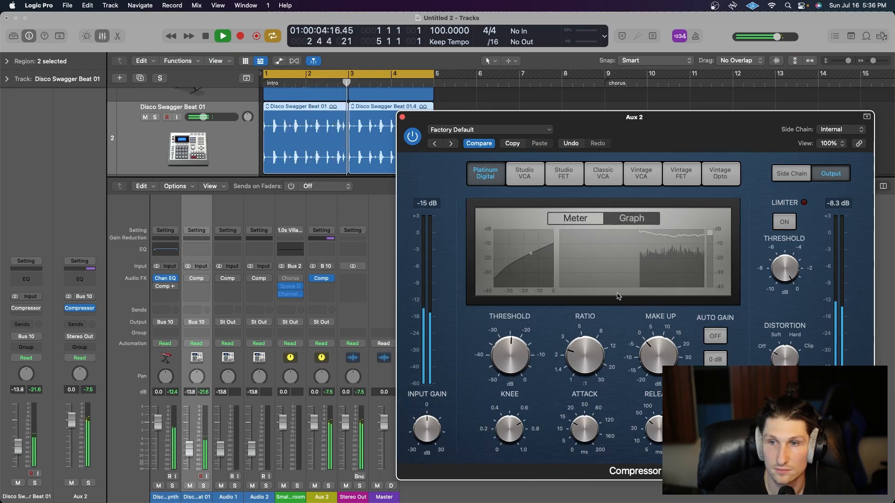
pyautogui.press('space')
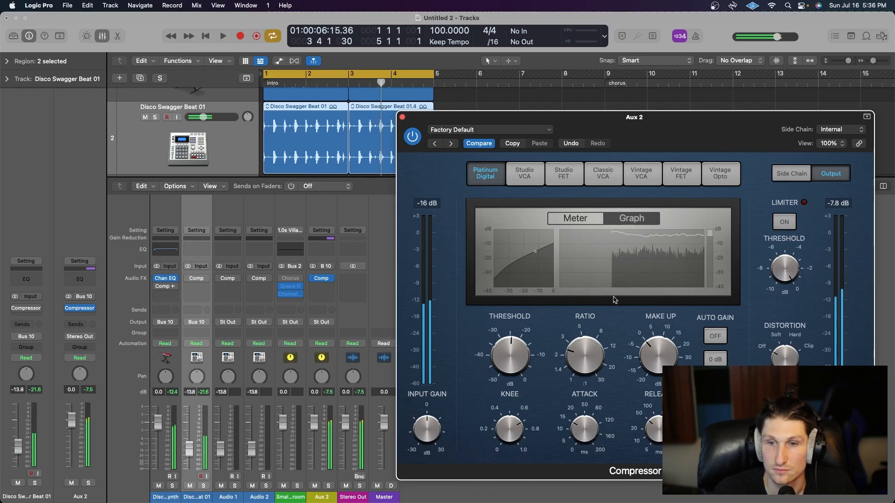
pyautogui.click(402, 118)
pyautogui.click(316, 223)
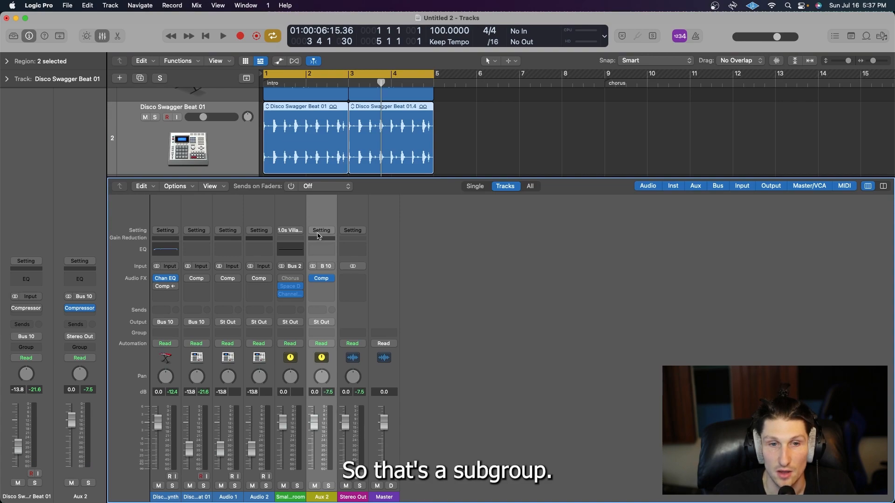
# Step: Route the outputs of the Disco Swagger Beat 01 and Disco Trance Synth channels back to Stereo Out
pyautogui.click(204, 324)
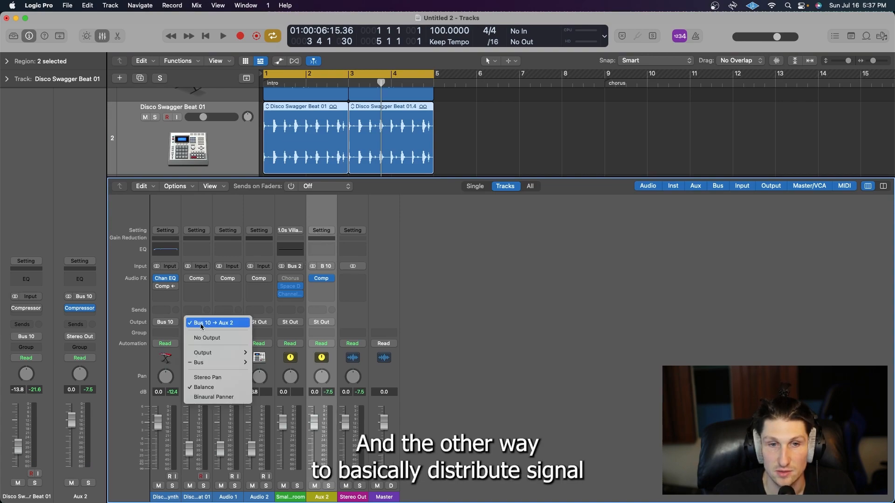
pyautogui.click(213, 338)
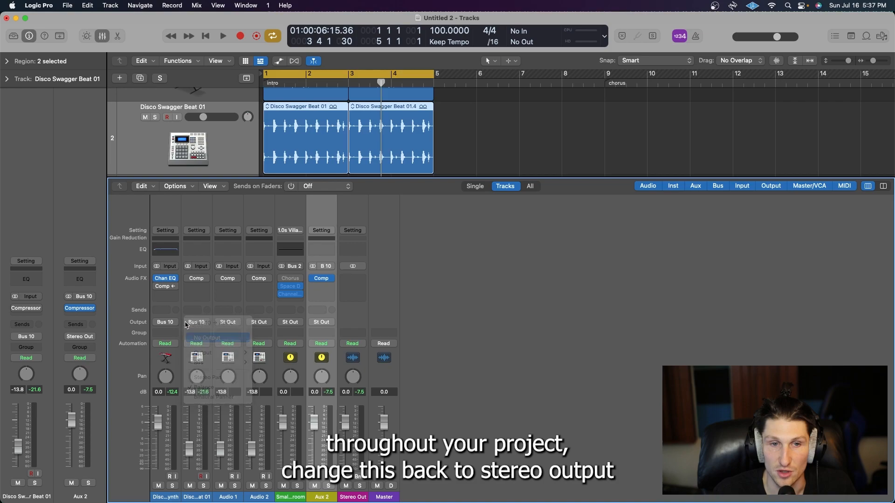
pyautogui.click(196, 323)
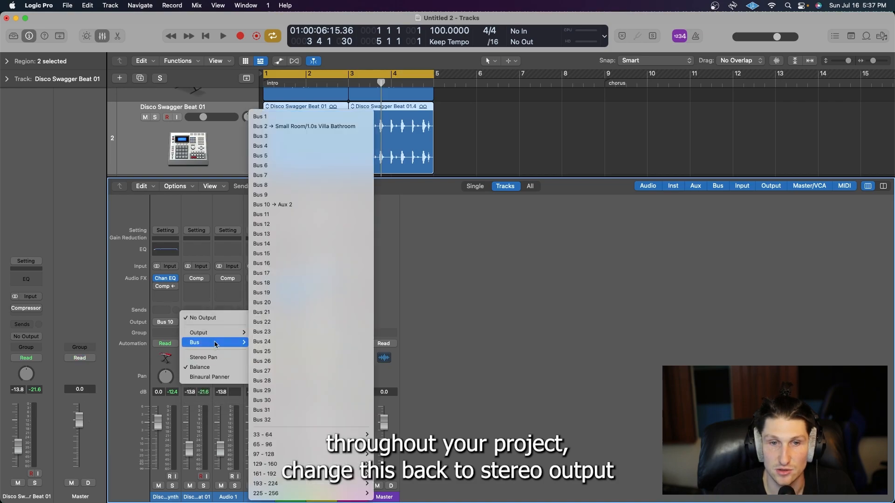
pyautogui.moveTo(219, 333)
pyautogui.click(265, 334)
pyautogui.click(174, 322)
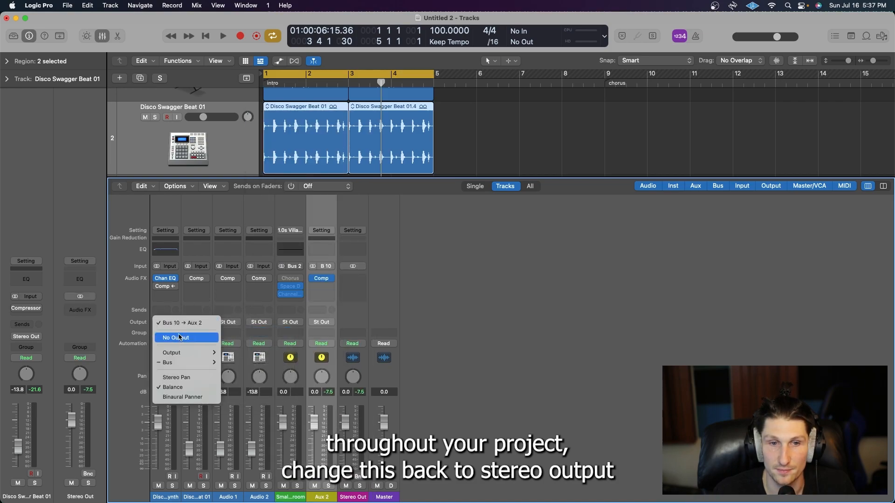
pyautogui.moveTo(186, 350)
pyautogui.click(247, 349)
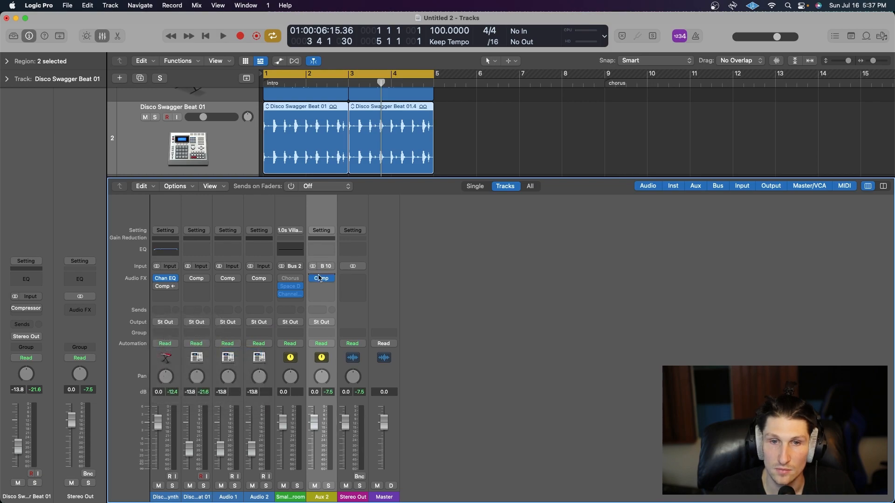
# Step: Add a Bus 10 send to both the Disco Trance Synth and Disco Swagger Beat 01 channels
pyautogui.click(164, 311)
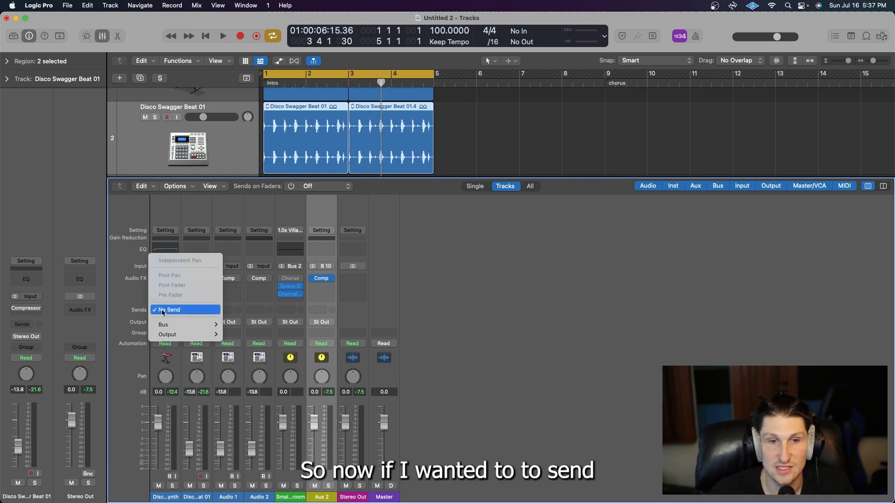
pyautogui.moveTo(179, 325)
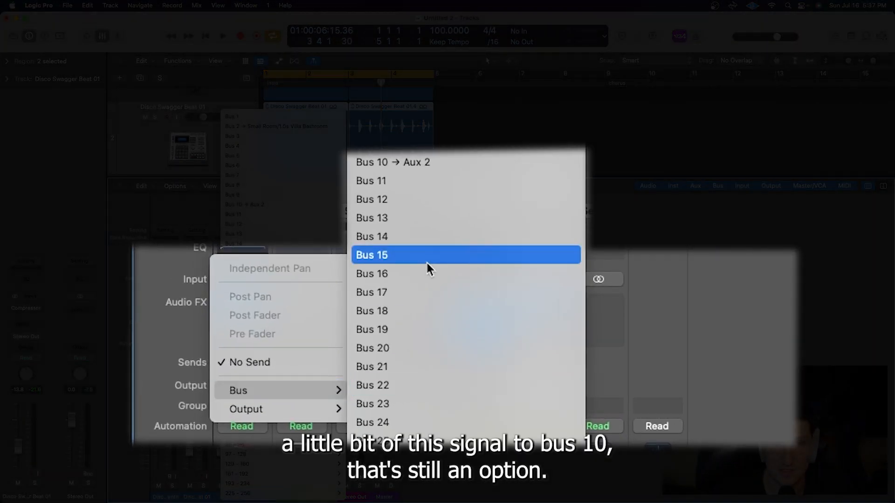
pyautogui.click(262, 205)
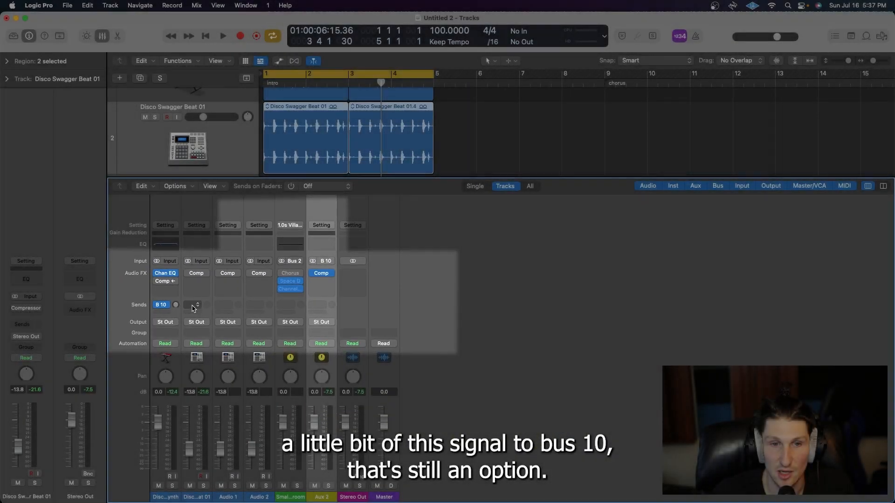
pyautogui.click(196, 305)
pyautogui.moveTo(215, 322)
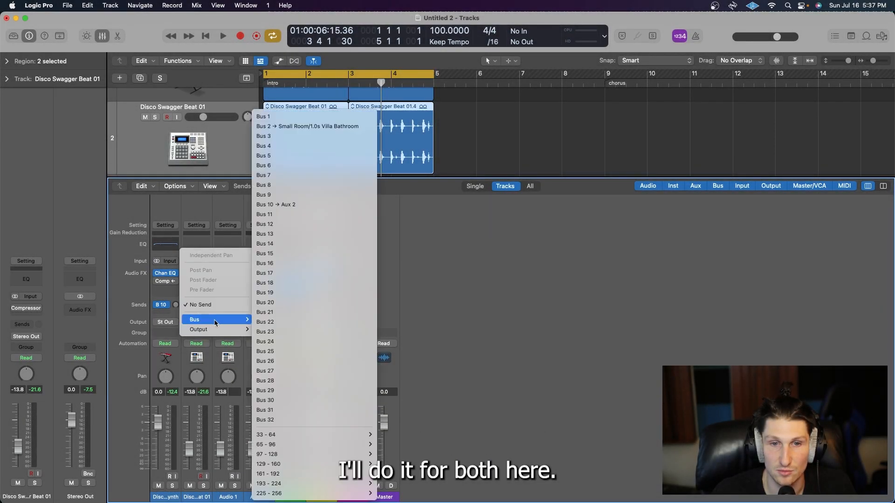
pyautogui.click(311, 205)
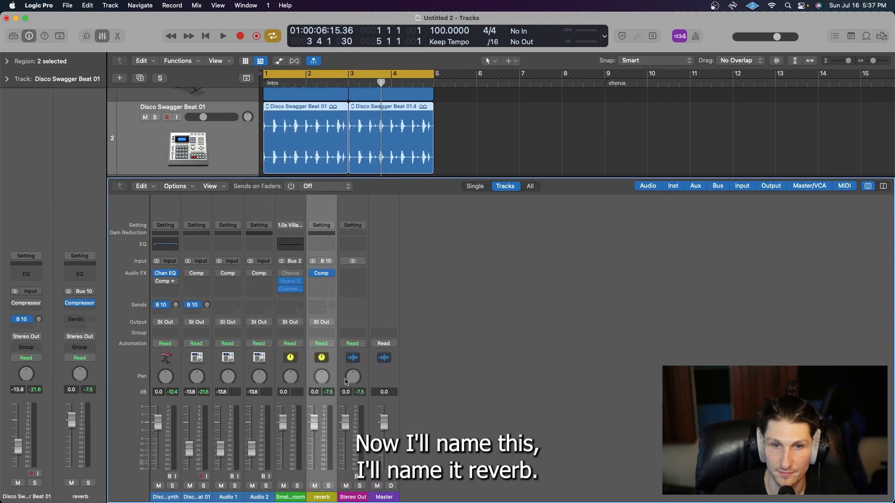
# Step: Remove the Compressor from the reverb auxiliary channel and insert ChromaVerb in its place
pyautogui.click(331, 273)
pyautogui.click(356, 273)
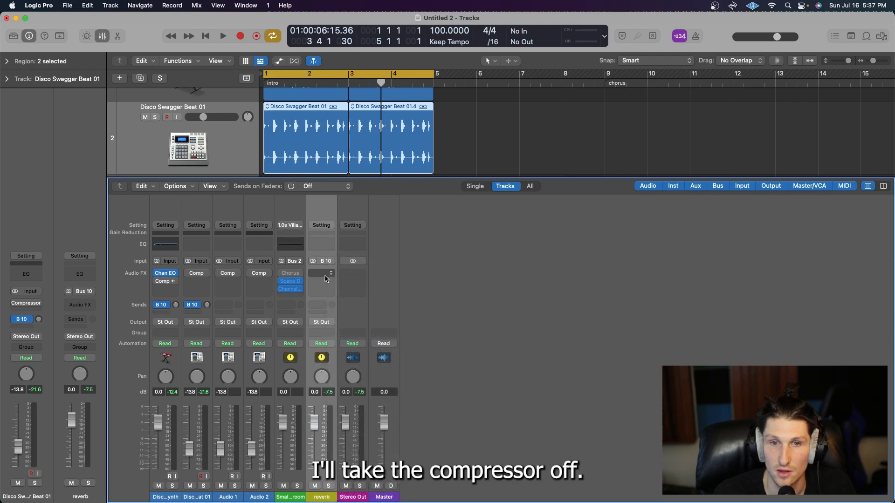
pyautogui.click(322, 274)
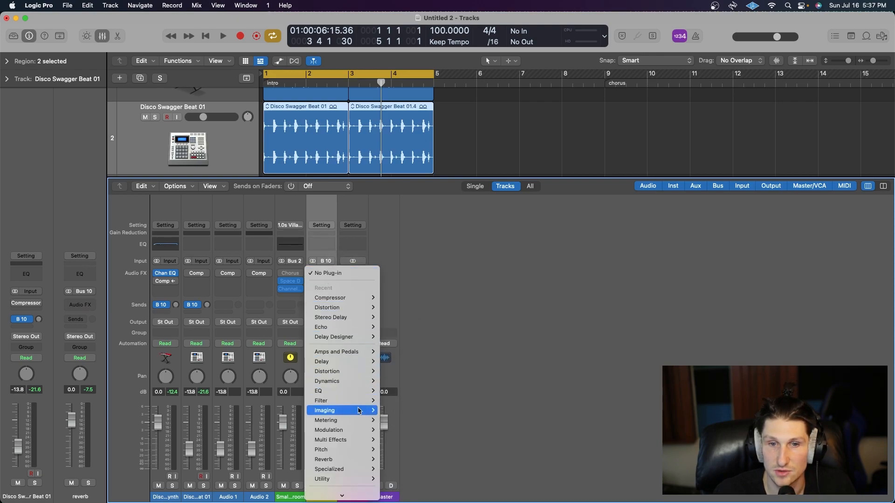
pyautogui.moveTo(335, 459)
pyautogui.click(496, 317)
pyautogui.moveTo(582, 128); pyautogui.dragTo(618, 124)
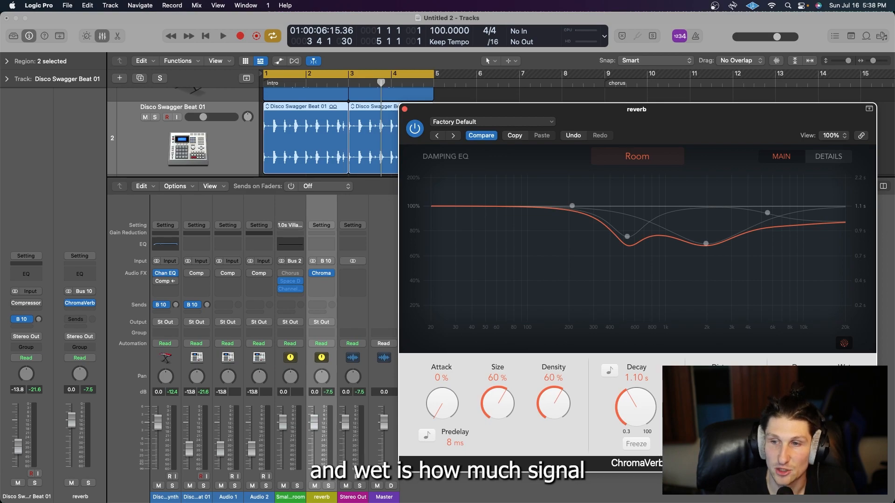
# Step: Try adjusting the Disco Trance Synth channel's Bus 10 send level and close the ChromaVerb window
pyautogui.moveTo(175, 305); pyautogui.dragTo(176, 292)
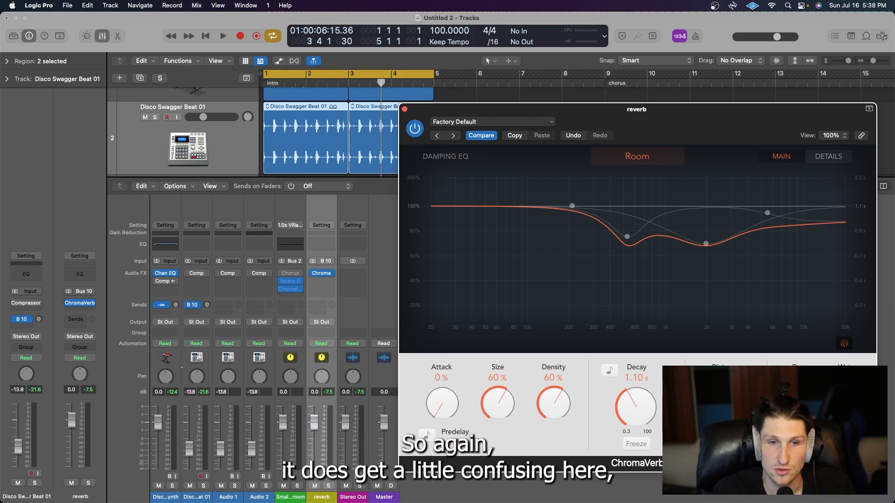
pyautogui.click(404, 109)
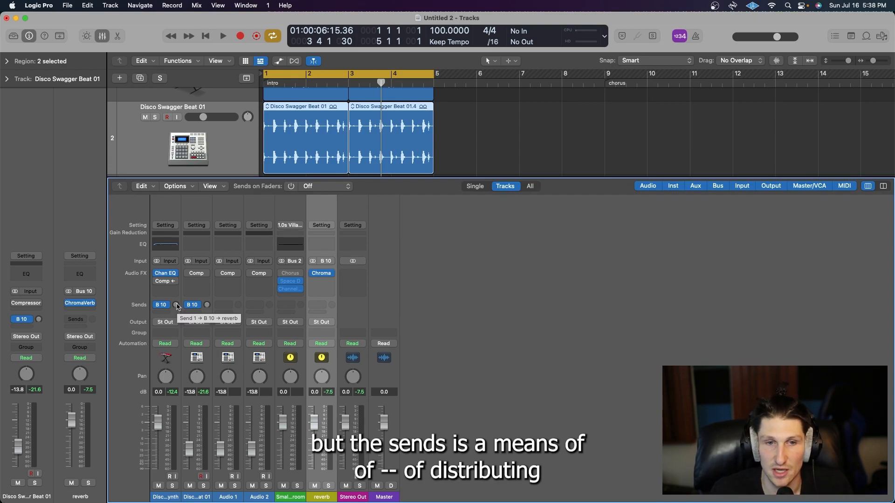
# Step: Raise the Disco Trance Synth channel's Bus 10 send, and set its level and the Disco Swagger Beat 01 channel's to 0.0 dB
pyautogui.click(176, 305)
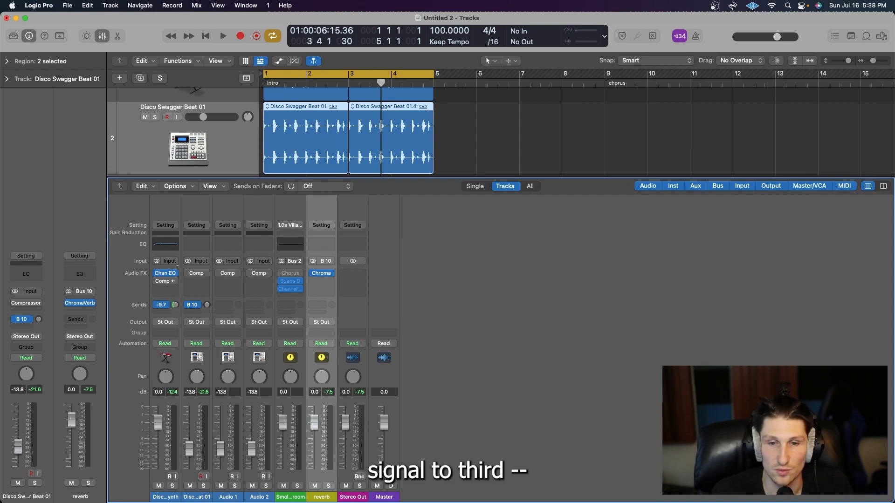
pyautogui.moveTo(175, 305); pyautogui.dragTo(179, 261)
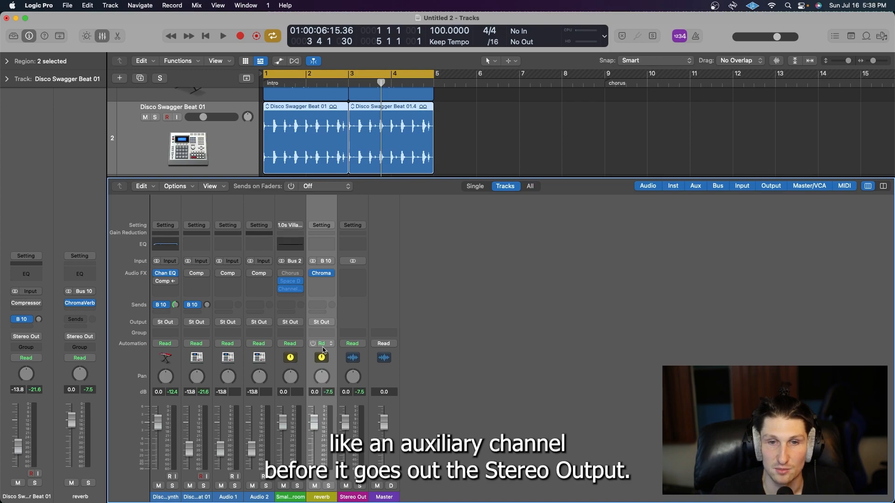
pyautogui.keyDown('alt'); pyautogui.click(176, 305); pyautogui.keyUp('alt')
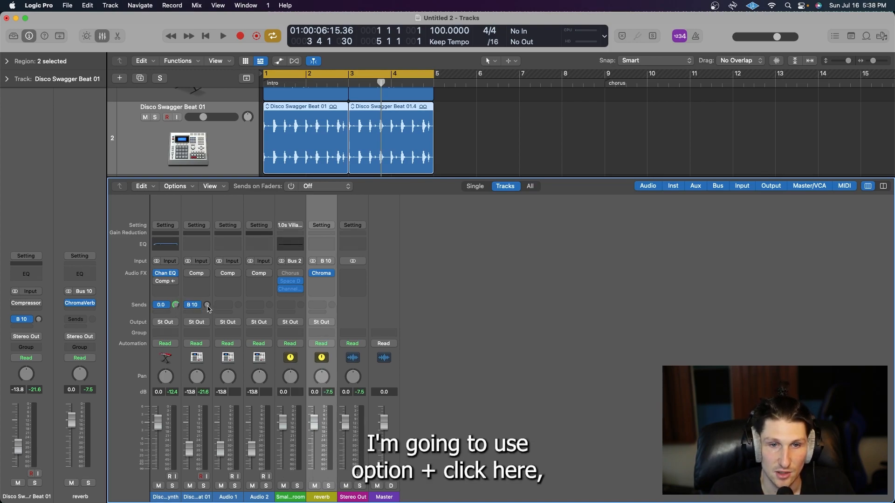
pyautogui.keyDown('alt'); pyautogui.click(206, 305); pyautogui.keyUp('alt')
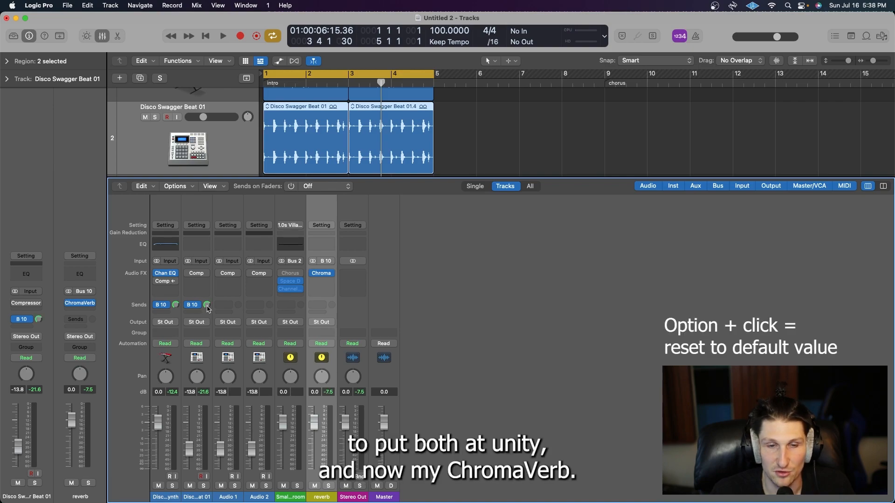
# Step: Open the reverb channel's ChromaVerb, and try lowering the channel's volume fader before resetting it to 0.0 dB
pyautogui.click(321, 273)
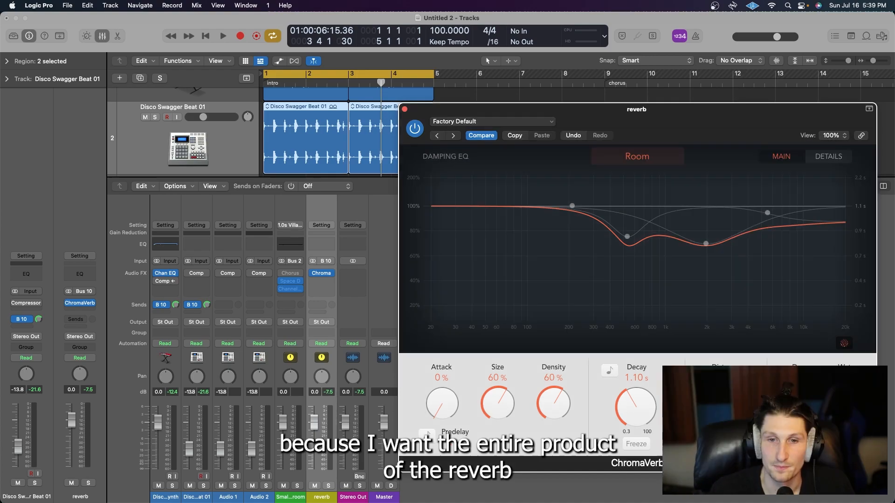
pyautogui.moveTo(314, 422); pyautogui.dragTo(315, 443)
pyautogui.keyDown('alt'); pyautogui.click(314, 444); pyautogui.keyUp('alt')
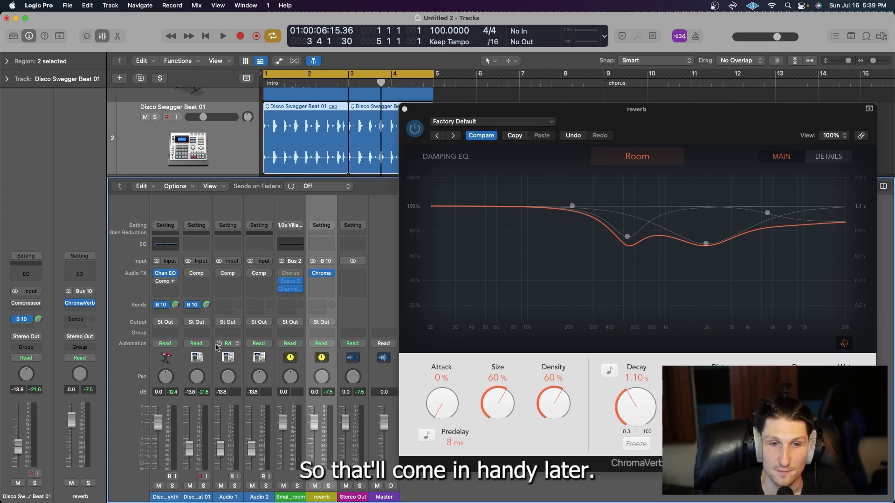
# Step: Turn both Bus 10 sends fully down, and raise the Disco Swagger Beat 01 channel's send while the project plays
pyautogui.moveTo(176, 306); pyautogui.dragTo(176, 335)
pyautogui.moveTo(207, 305); pyautogui.dragTo(207, 336)
pyautogui.press('space')
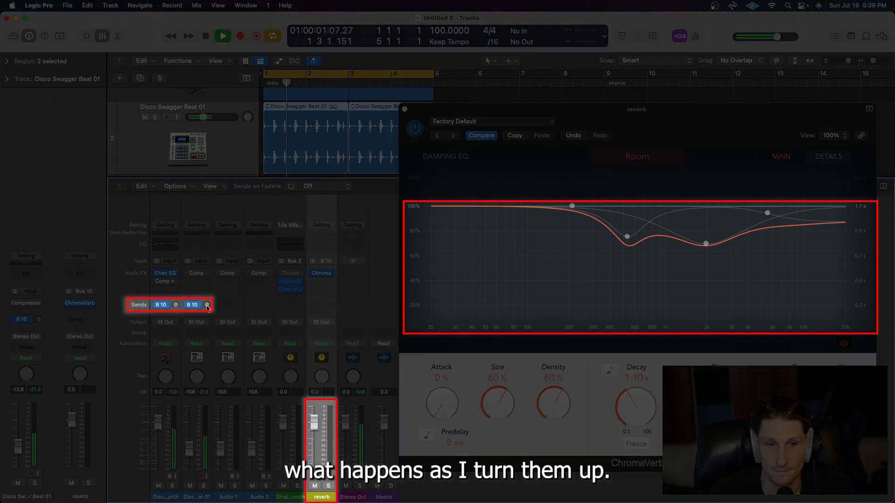
pyautogui.moveTo(206, 306); pyautogui.dragTo(207, 261)
pyautogui.press('space')
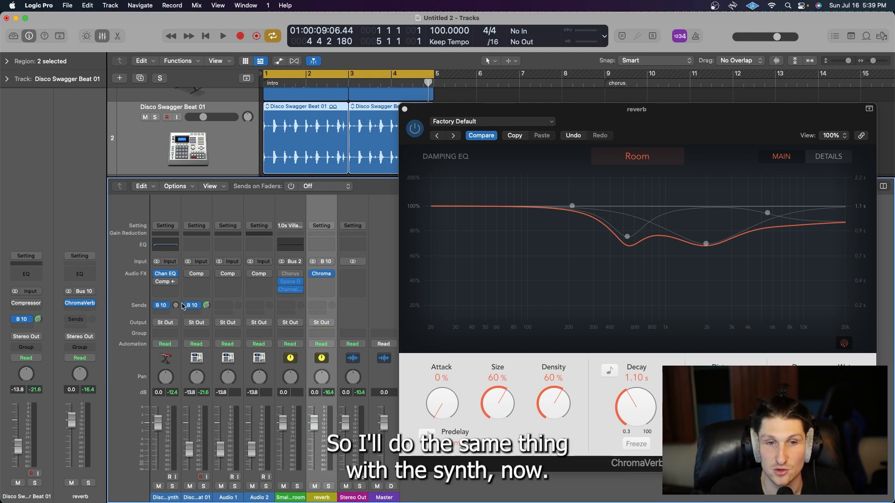
# Step: Raise the Disco Trance Synth channel's Bus 10 send to about -9.5 dB during playback, and stop playback
pyautogui.press('space')
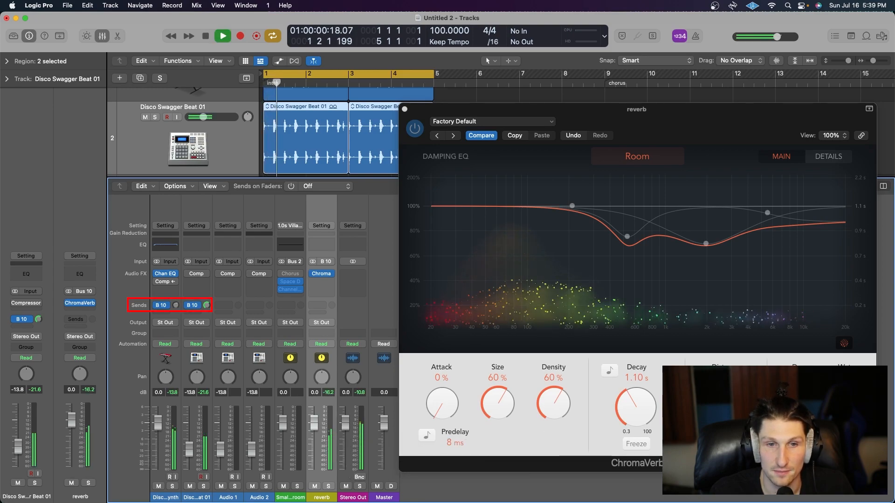
pyautogui.moveTo(178, 290); pyautogui.dragTo(179, 269)
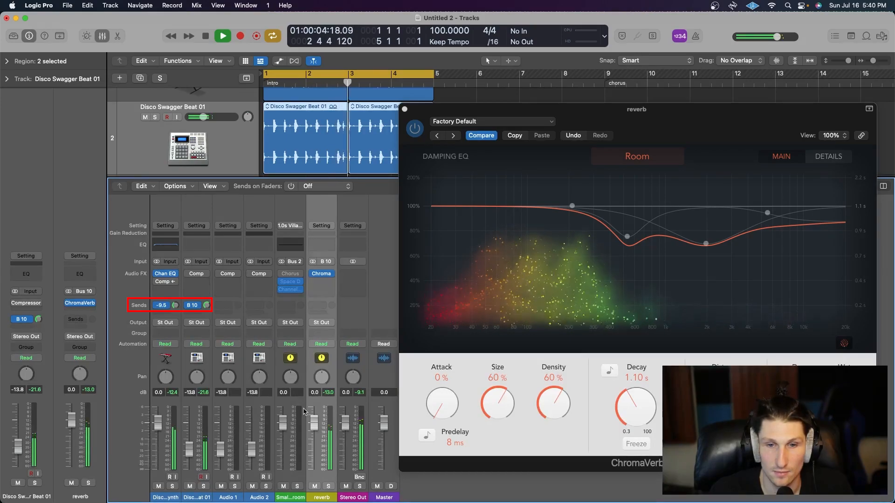
pyautogui.press('space')
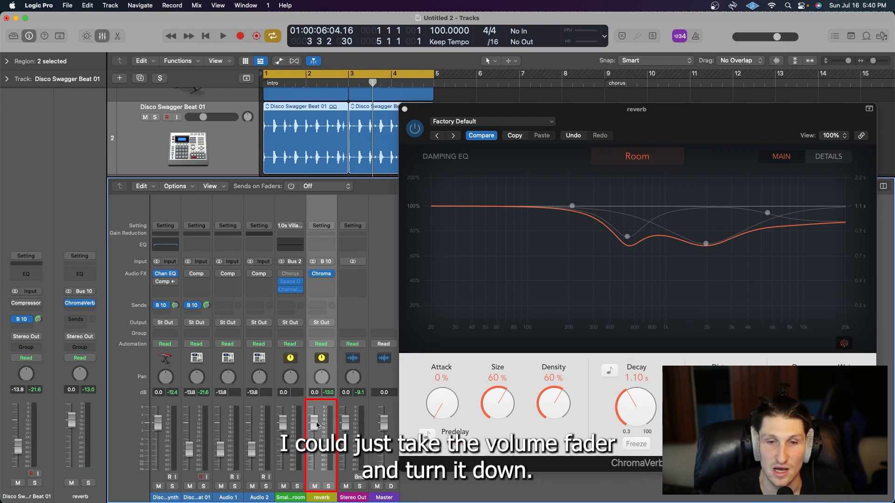
# Step: Lower the reverb channel's volume fader to -7.6 dB, audition the mix, and lower it further to -9.4 dB
pyautogui.moveTo(314, 423)
pyautogui.mouseDown()
pyautogui.moveTo(314, 448)
pyautogui.moveTo(314, 438)
pyautogui.mouseUp()
pyautogui.press('space')
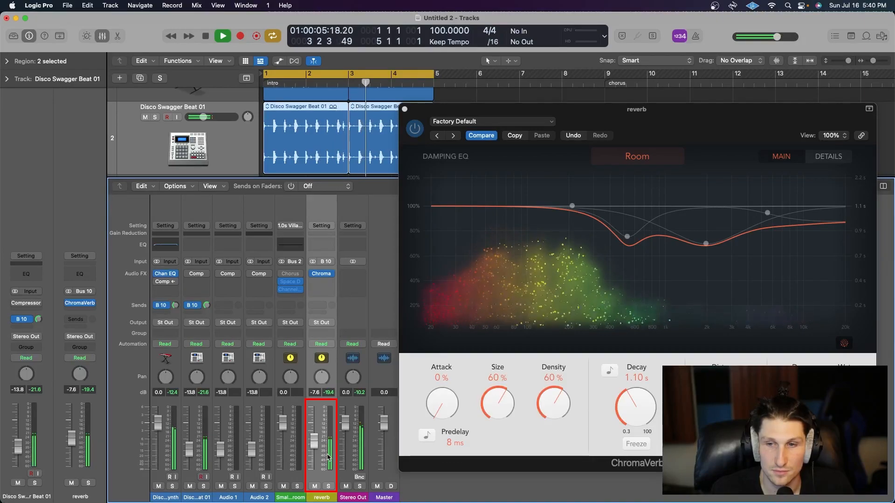
pyautogui.press('space')
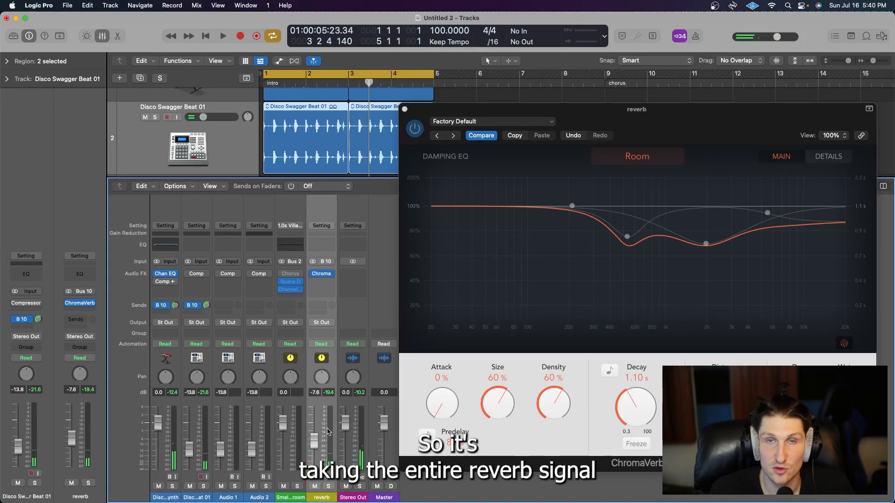
pyautogui.moveTo(314, 439); pyautogui.dragTo(316, 446)
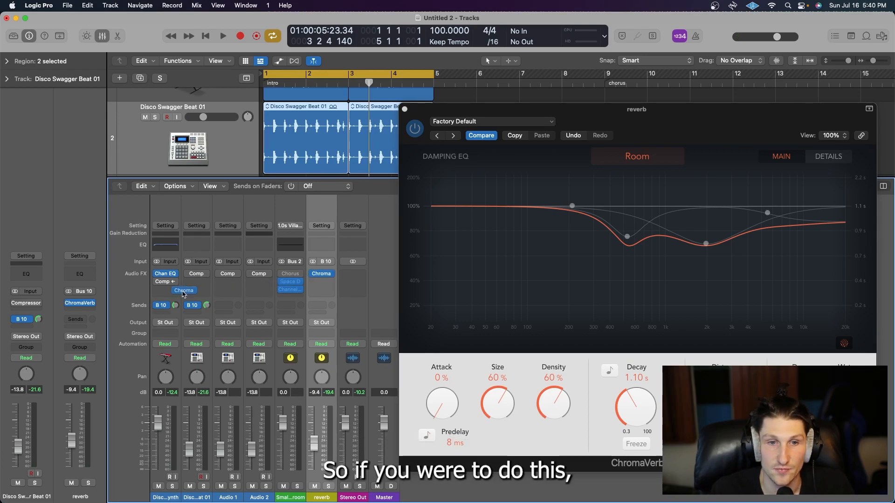
# Step: Try placing ChromaVerb directly on the Disco Trance Synth and Disco Swagger Beat 01 channels, and open and close each instance
pyautogui.moveTo(169, 294); pyautogui.dragTo(170, 290)
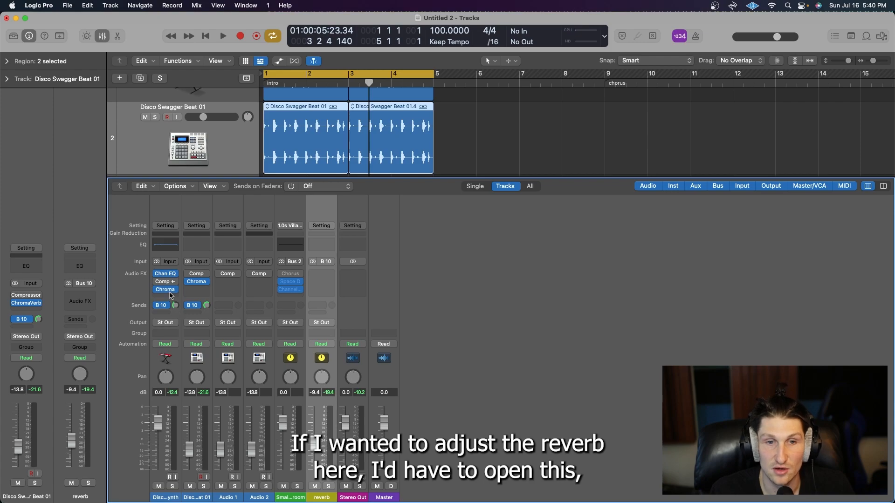
pyautogui.click(168, 291)
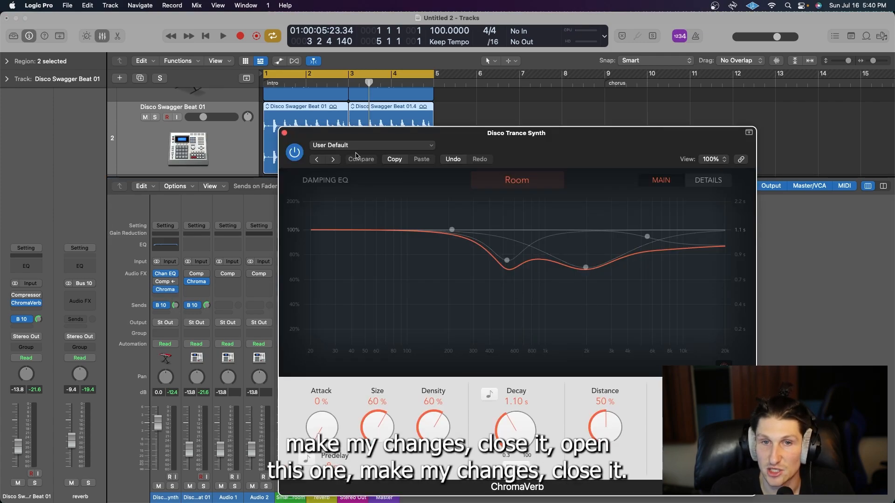
pyautogui.click(285, 133)
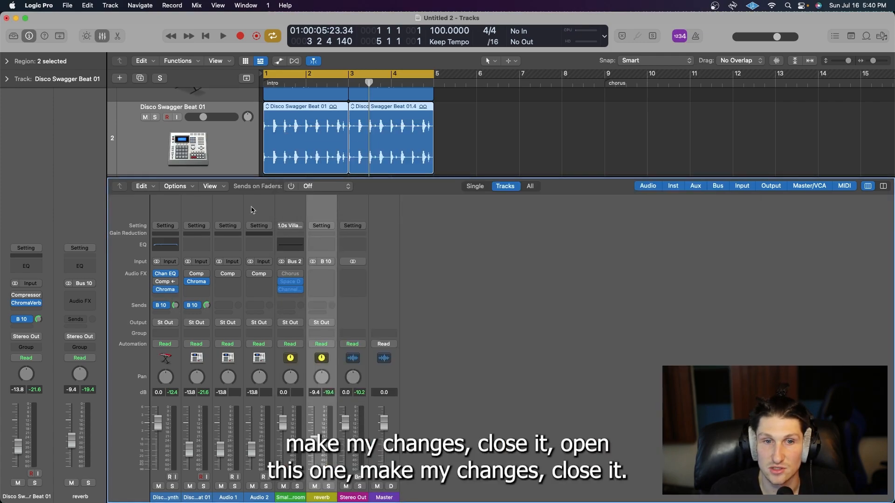
pyautogui.click(198, 283)
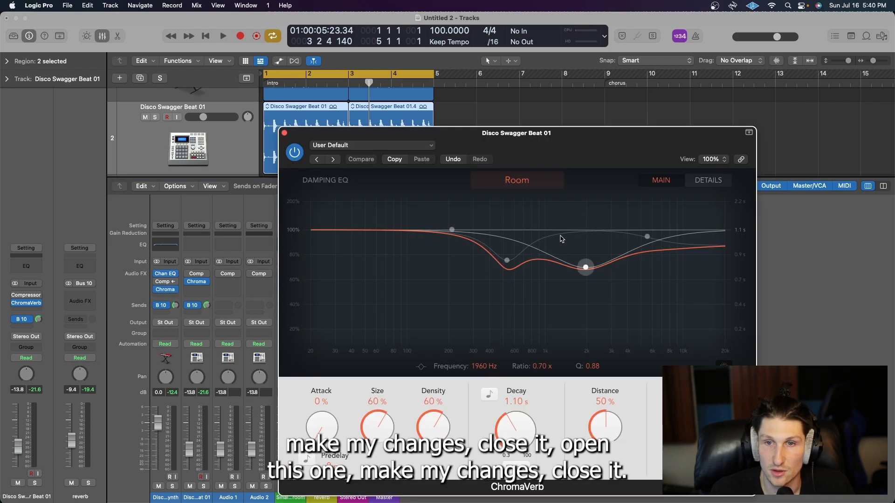
pyautogui.click(284, 134)
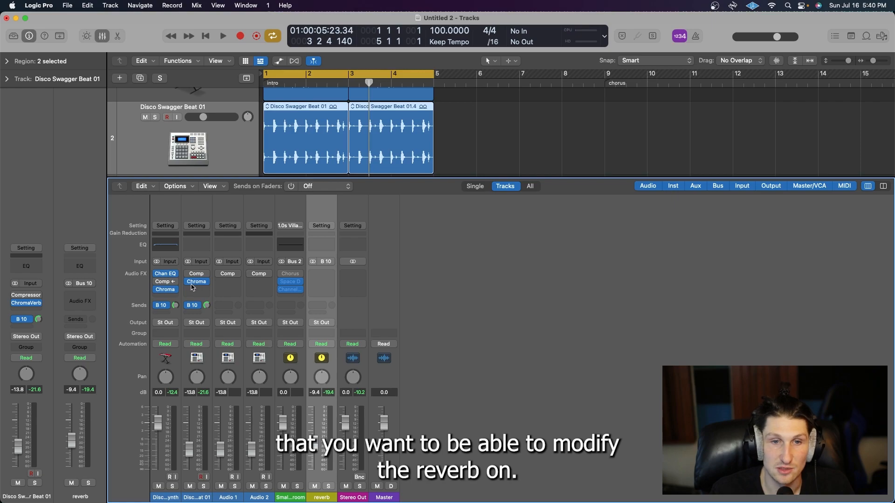
# Step: Set the reverb fader to -8.2 dB, remove ChromaVerb from Disco Swagger Beat 01, and move the synth's ChromaVerb back to the reverb channel
pyautogui.moveTo(315, 444); pyautogui.dragTo(315, 443)
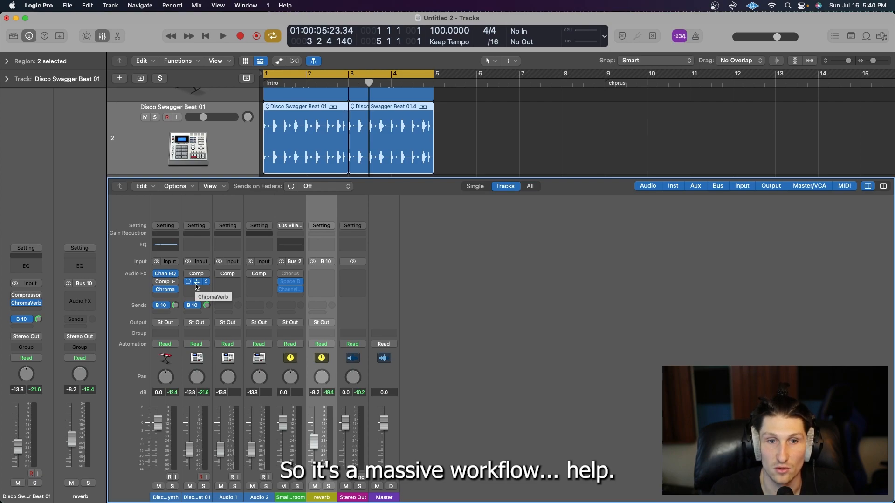
pyautogui.click(207, 284)
pyautogui.click(210, 274)
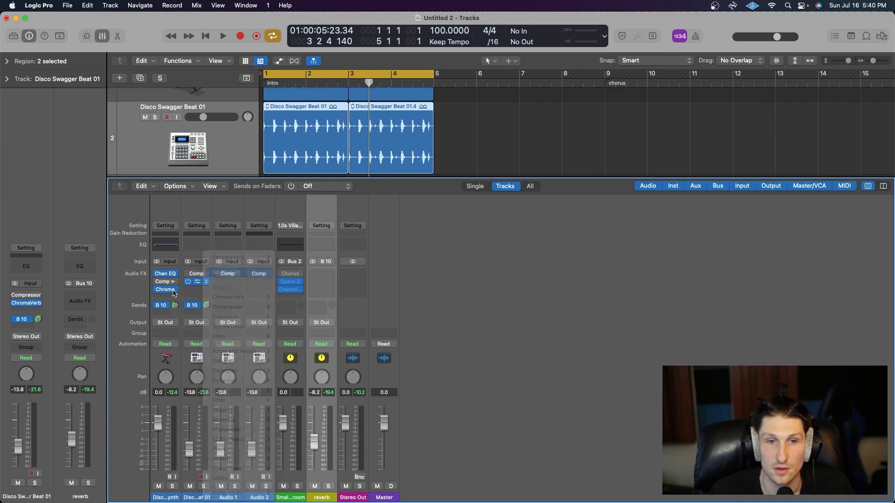
pyautogui.moveTo(167, 289); pyautogui.dragTo(321, 274)
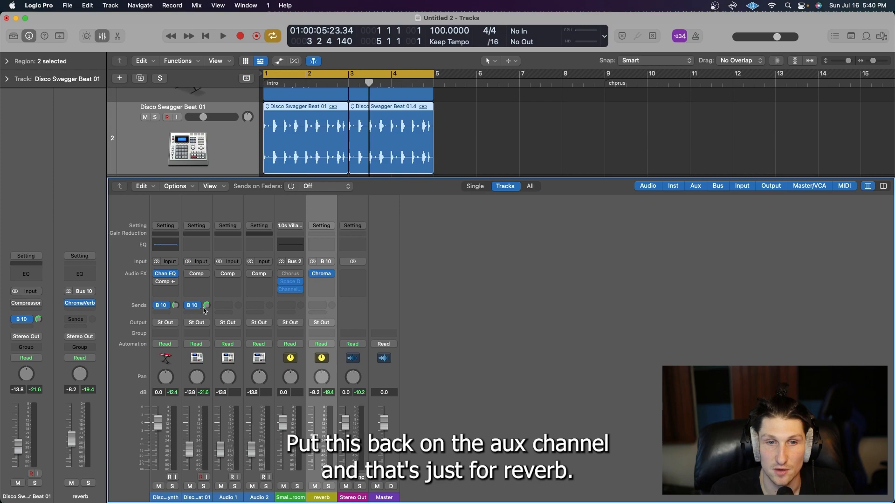
# Step: Add a Bus 11 send to the Disco Trance Synth channel and rename the new auxiliary channel as delay
pyautogui.click(165, 313)
pyautogui.moveTo(187, 327)
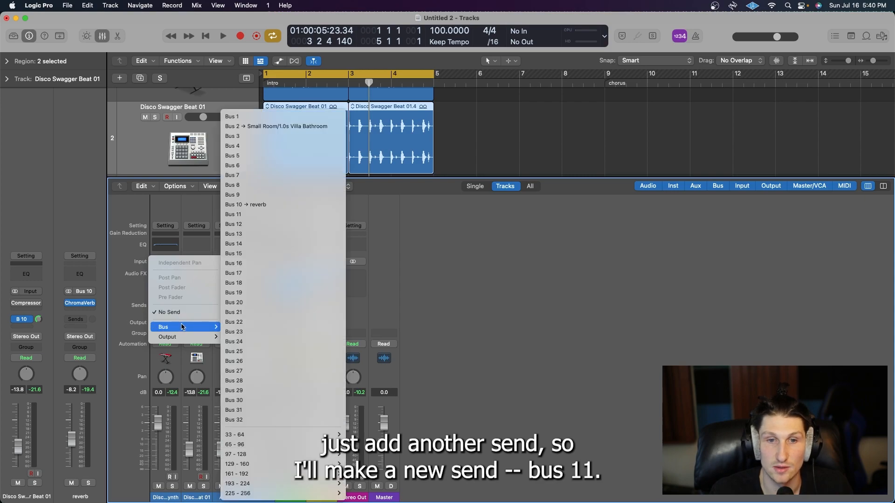
pyautogui.click(252, 217)
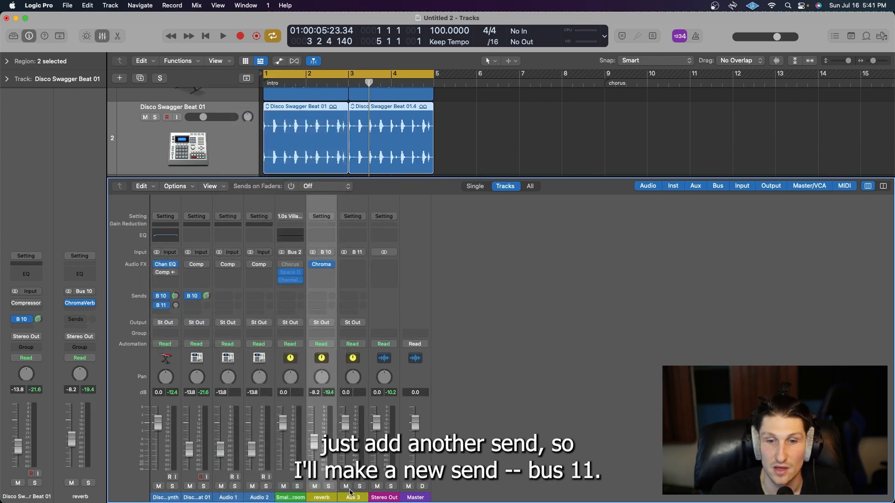
pyautogui.doubleClick(353, 497)
pyautogui.write('delay')
pyautogui.press('Return')
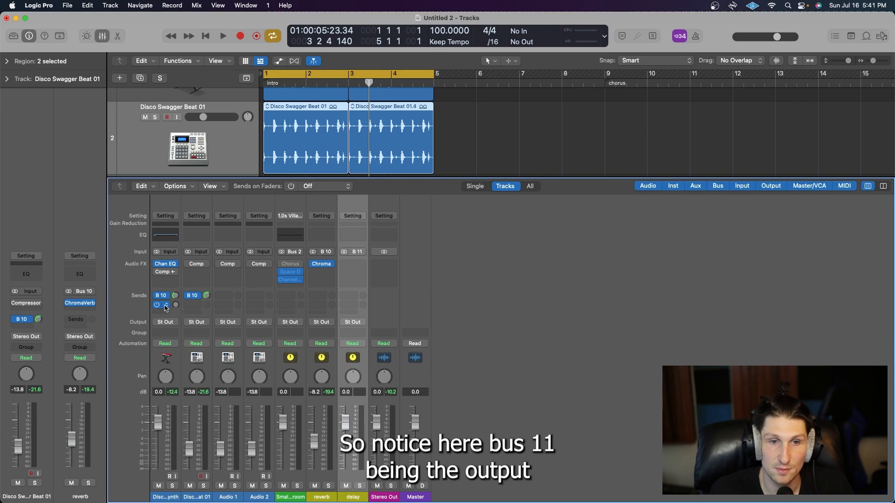
pyautogui.press('e')
pyautogui.press('e')
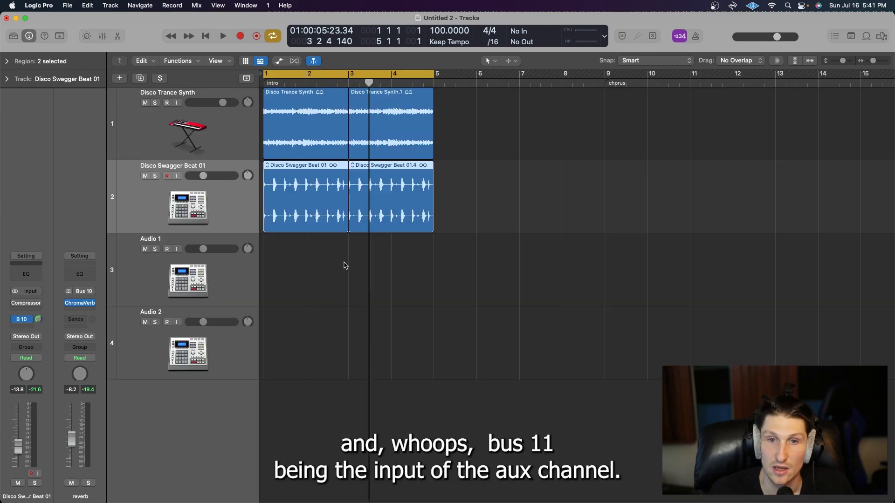
pyautogui.press('x')
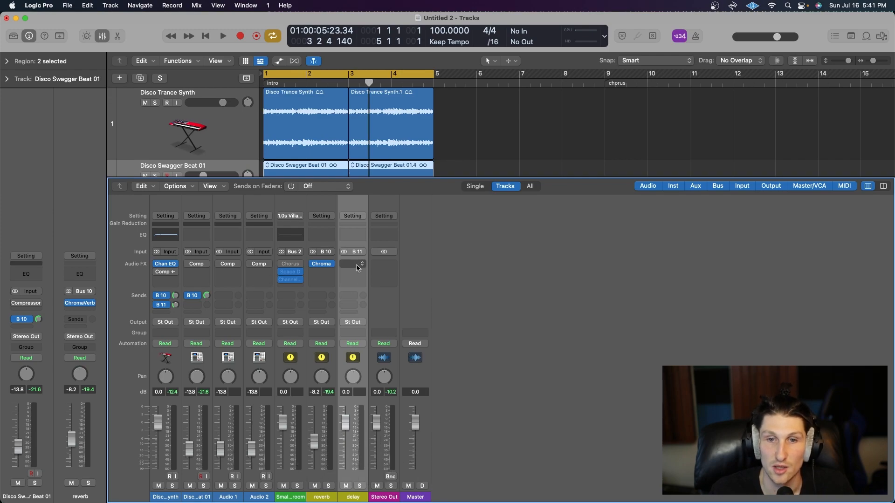
# Step: Insert a stereo Stereo Delay plug-in on the delay auxiliary channel
pyautogui.scroll(1, 360, 275)
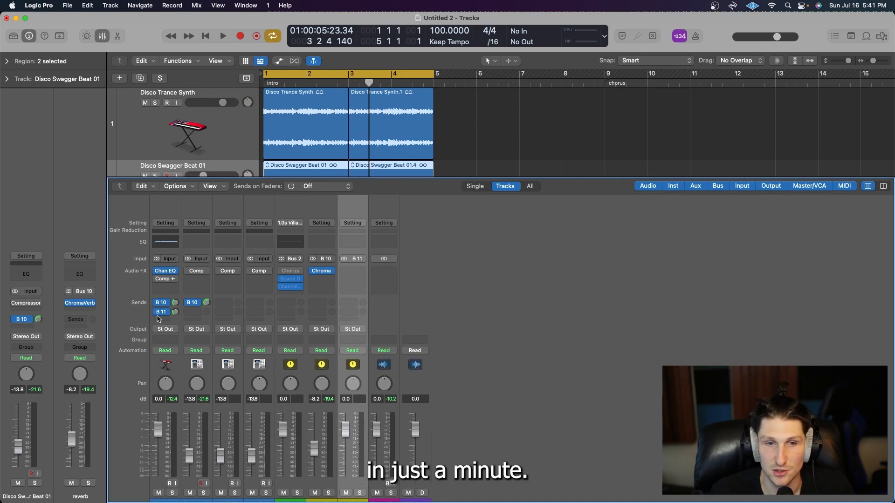
pyautogui.click(361, 272)
pyautogui.moveTo(386, 326)
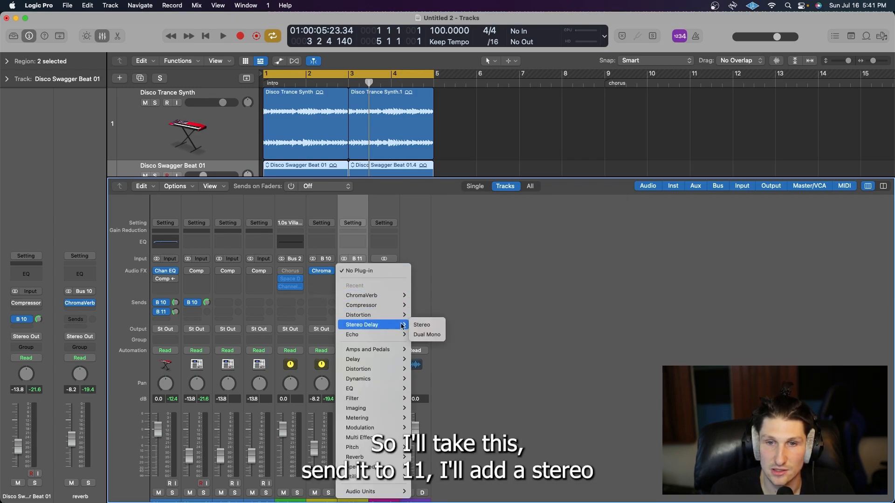
pyautogui.click(417, 325)
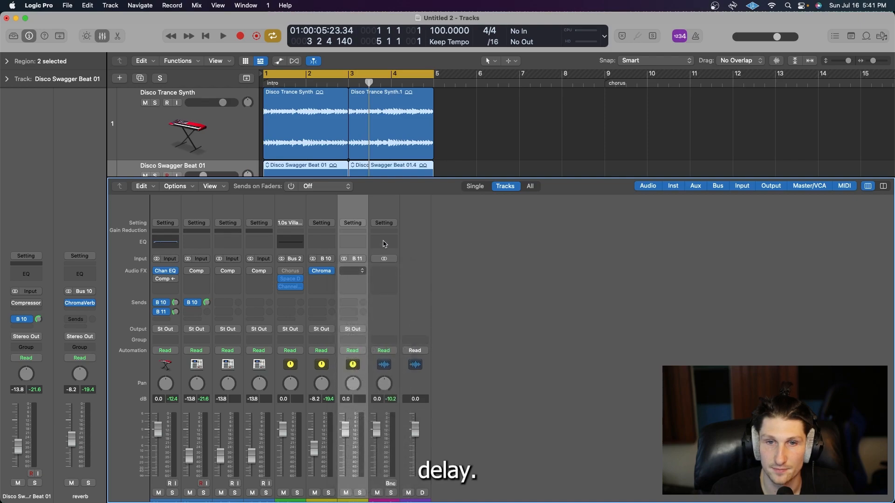
pyautogui.click(702, 264)
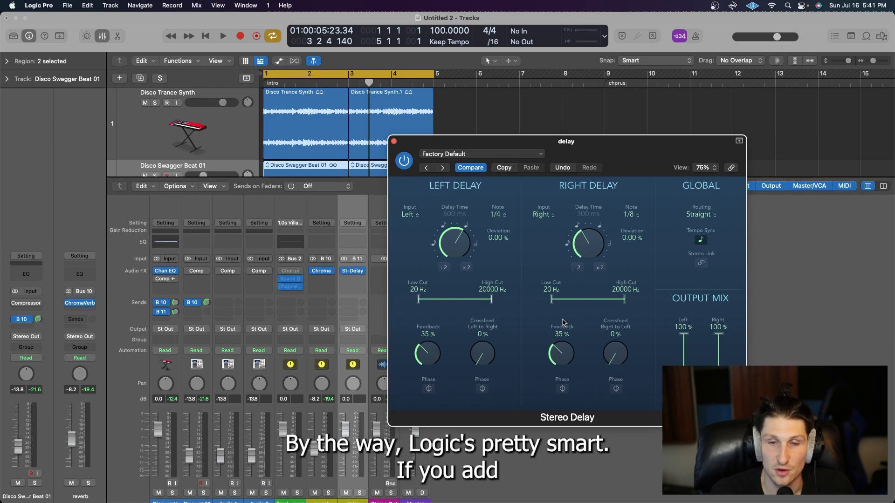
# Step: Insert a stereo Space Designer reverb below ChromaVerb on the reverb auxiliary channel
pyautogui.click(324, 280)
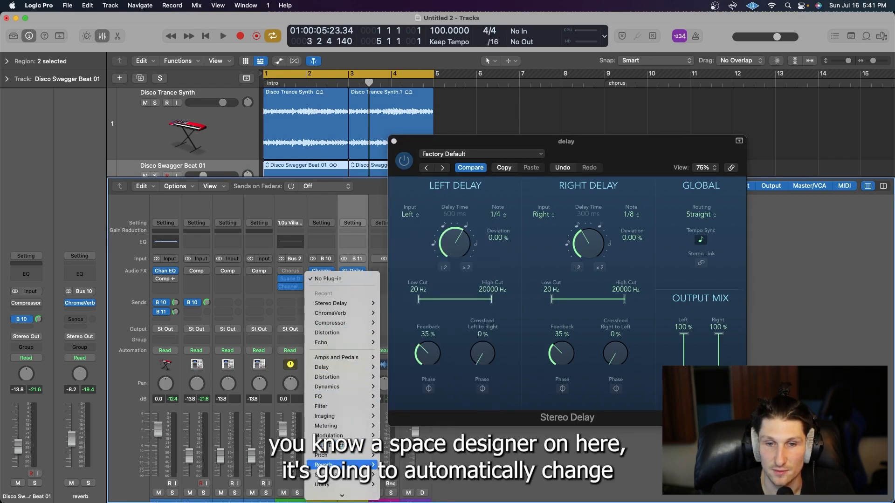
pyautogui.moveTo(355, 465)
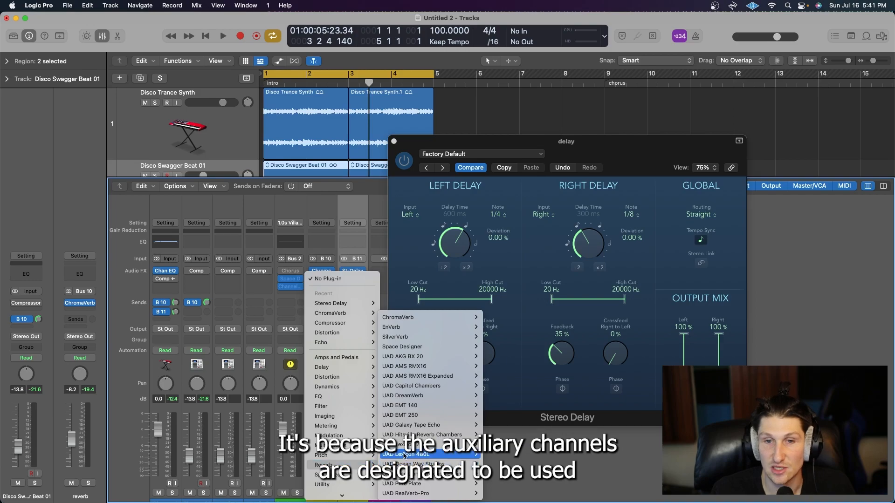
pyautogui.moveTo(433, 320)
pyautogui.moveTo(443, 347)
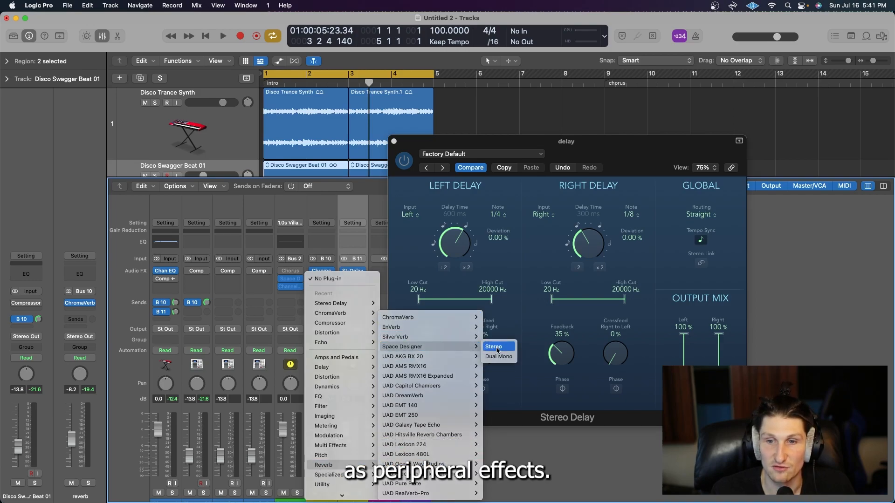
pyautogui.click(496, 349)
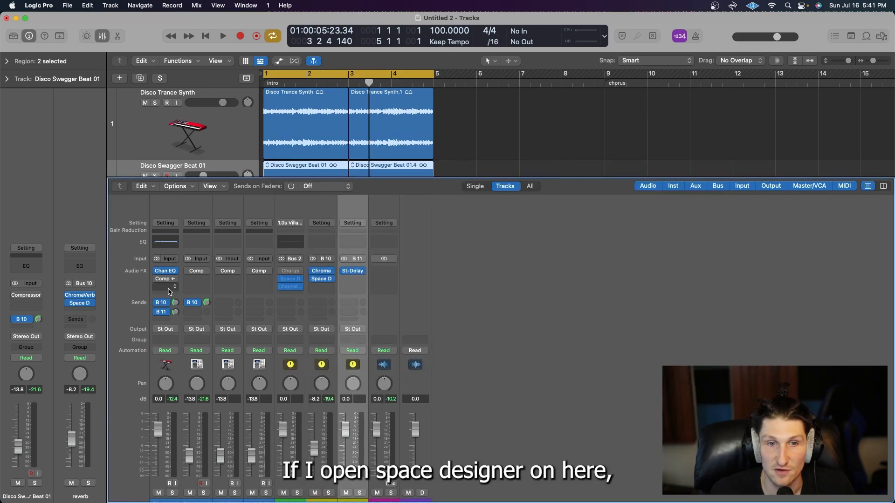
# Step: Insert Space Designer below the compressor on the Disco Trance Synth channel, and remove it again
pyautogui.click(169, 288)
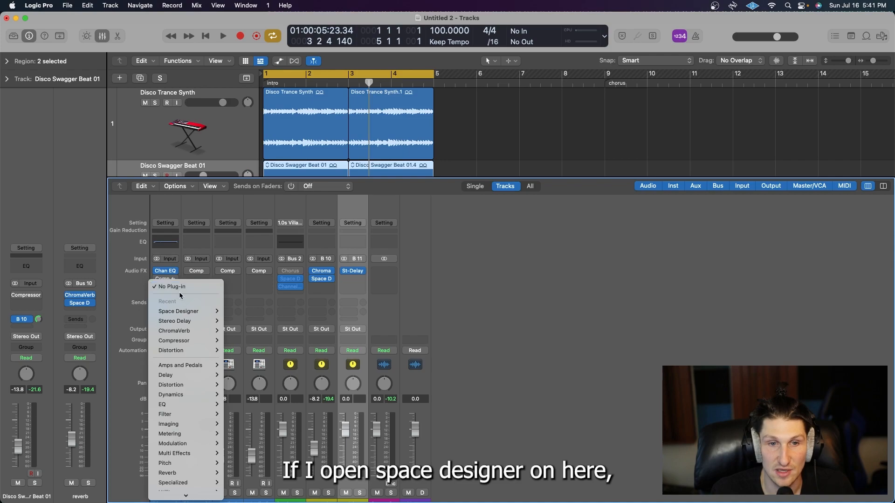
pyautogui.moveTo(196, 311)
pyautogui.click(242, 312)
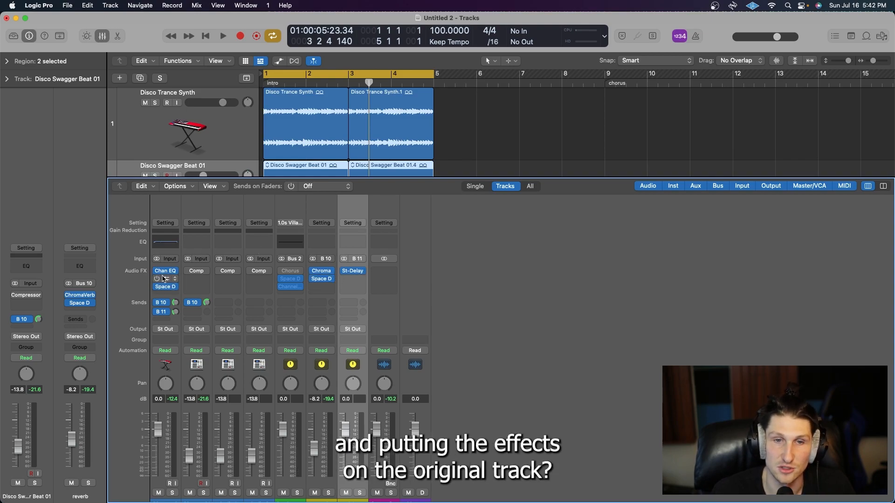
pyautogui.click(174, 287)
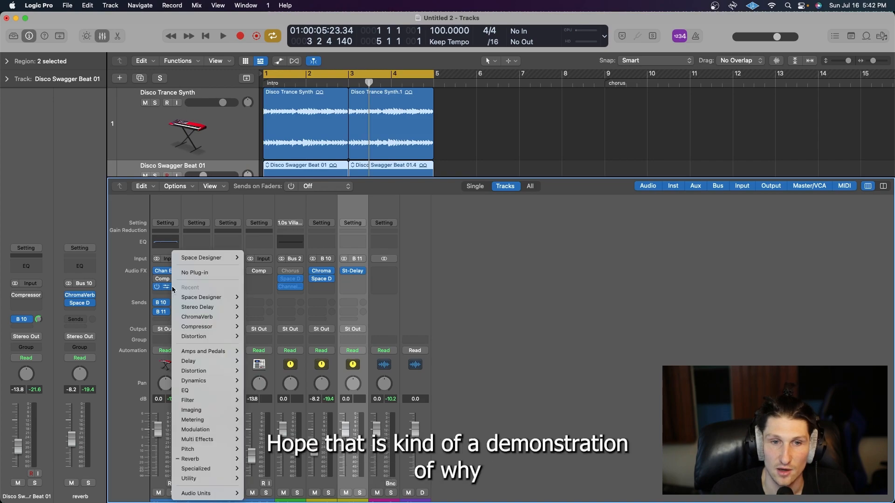
pyautogui.click(194, 274)
# Step: Start playback of the loop and remove Space Designer from the reverb auxiliary channel
pyautogui.moveTo(536, 151); pyautogui.dragTo(618, 142)
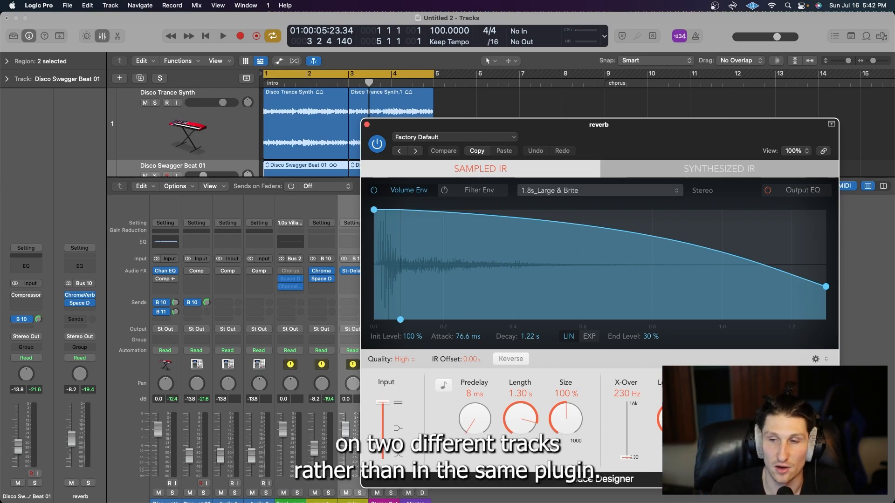
pyautogui.moveTo(652, 136); pyautogui.dragTo(626, 129)
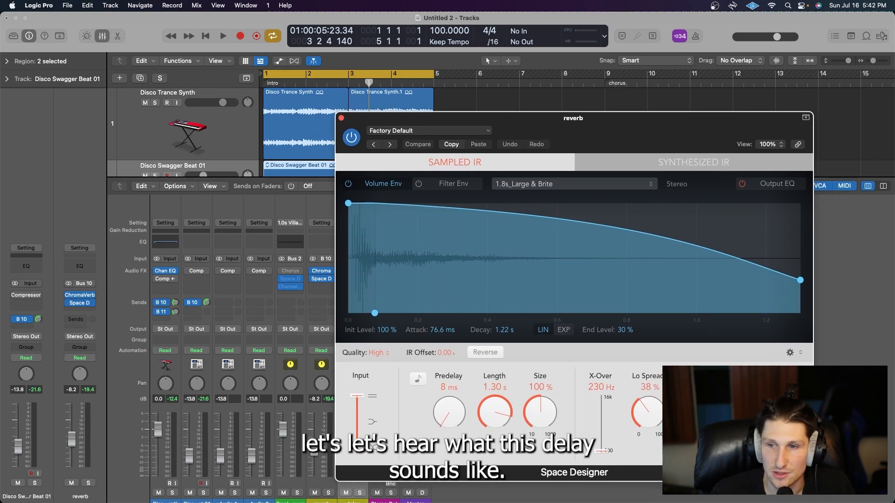
pyautogui.press('space')
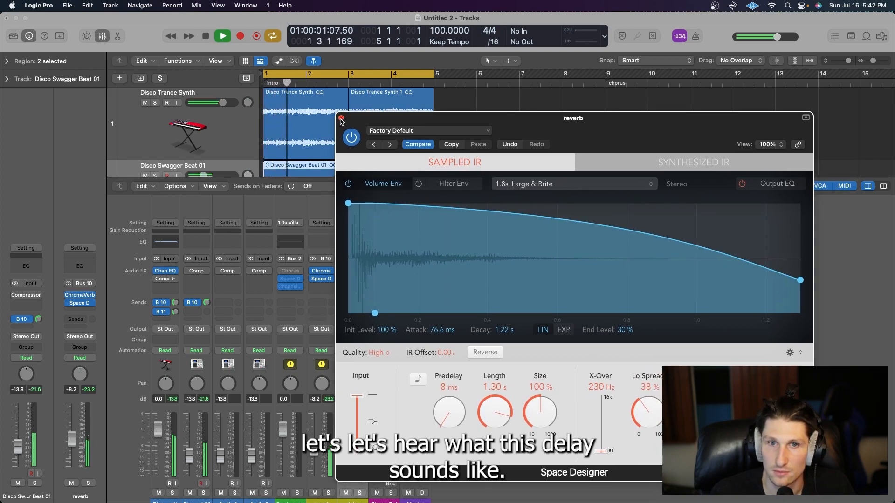
pyautogui.click(332, 271)
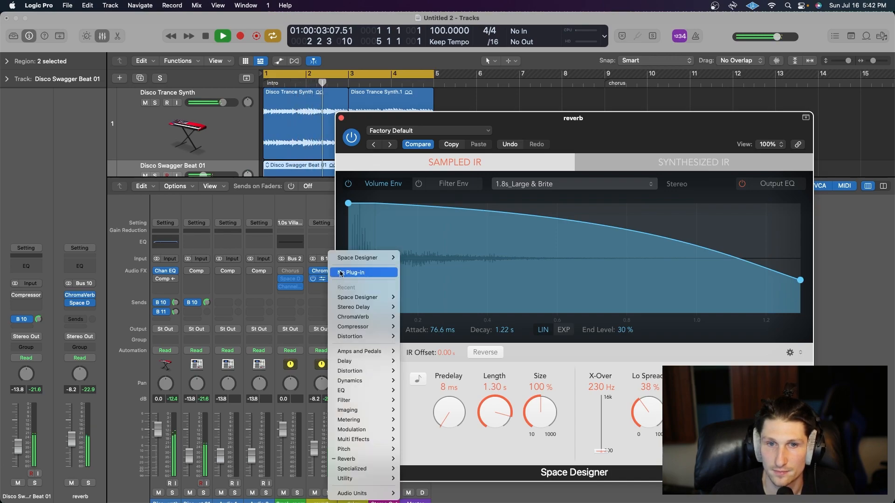
pyautogui.click(345, 273)
# Step: Raise the Disco Trance Synth's Bus 11 send level while listening to the Stereo Delay on the delay channel, and stop playback
pyautogui.click(353, 271)
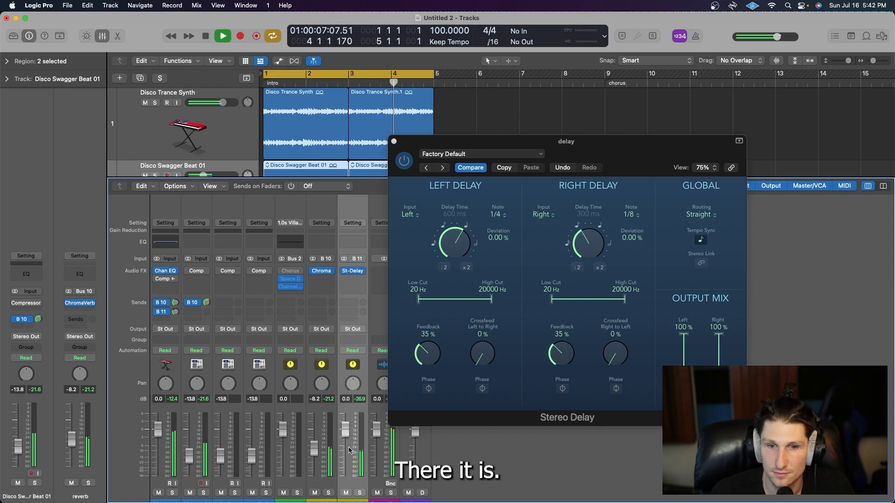
pyautogui.moveTo(176, 312); pyautogui.dragTo(176, 282)
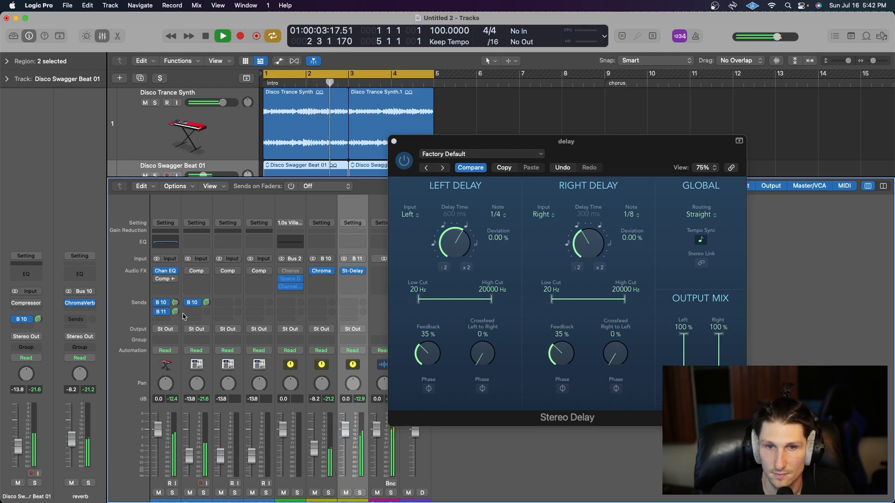
pyautogui.press('space')
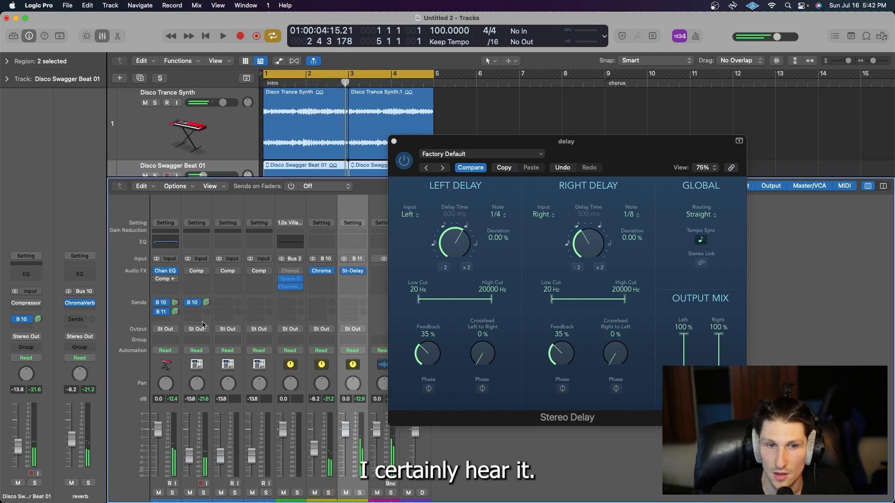